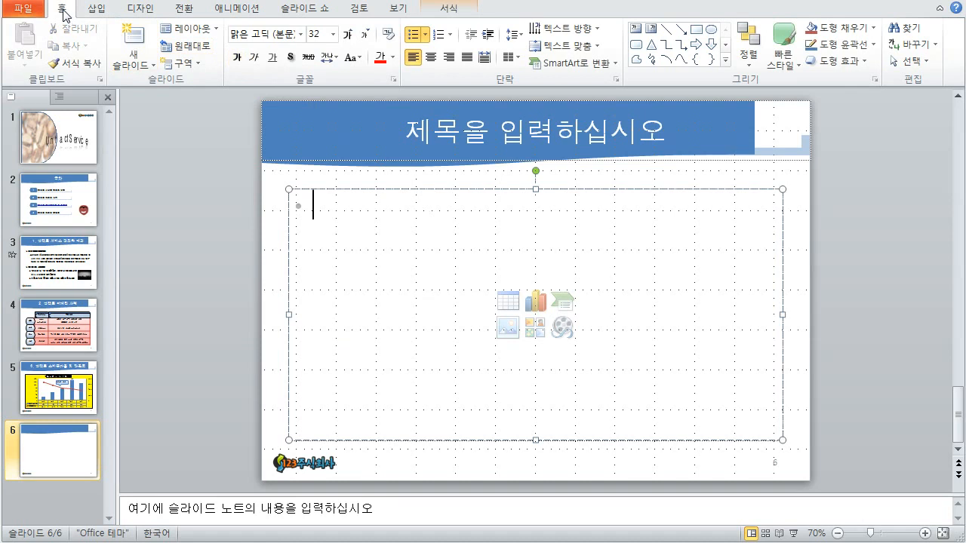
- Collapse the ribbon and delete the empty content placeholder from slide 6
click(224, 185)
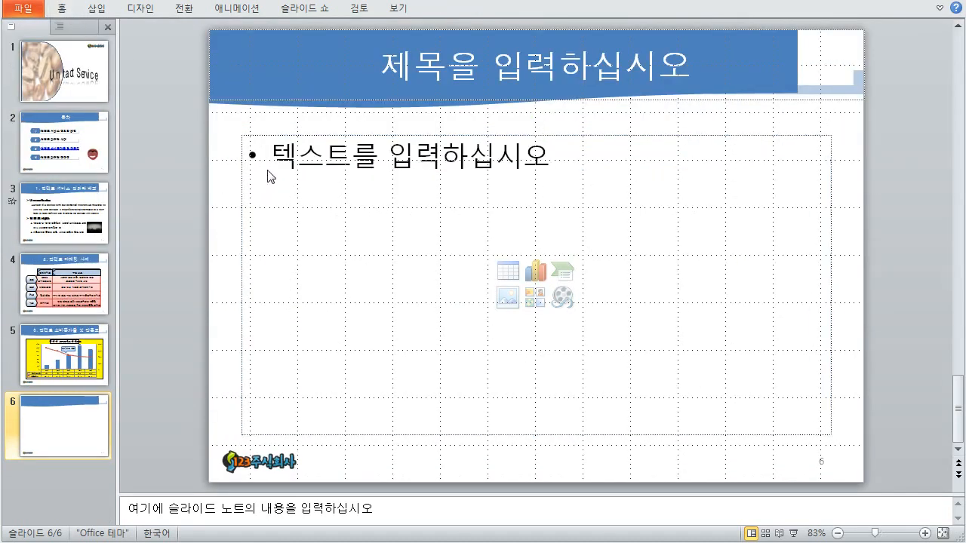
click(284, 159)
key(Escape)
key(Delete)
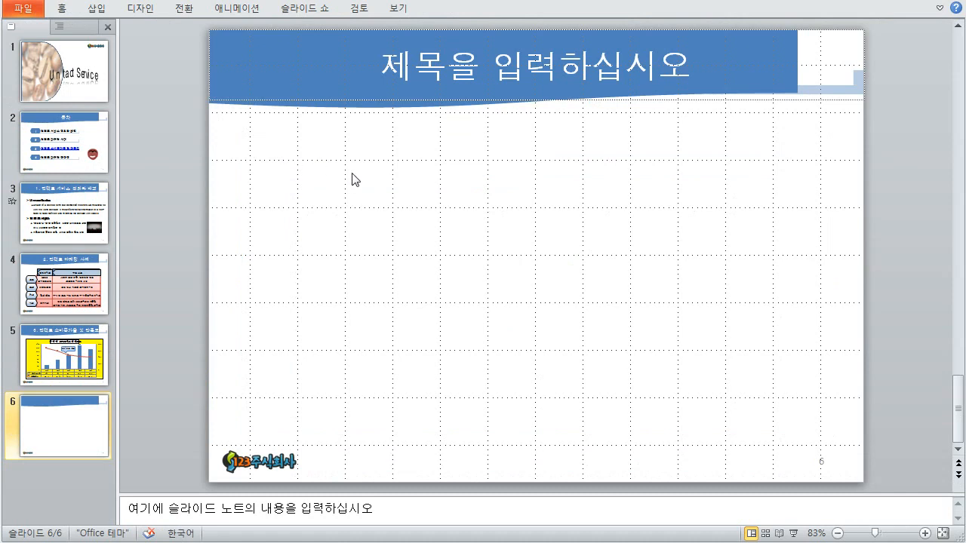
- Browse the Insert Shapes gallery, then check the Notepad lesson notes for slide 6
click(98, 10)
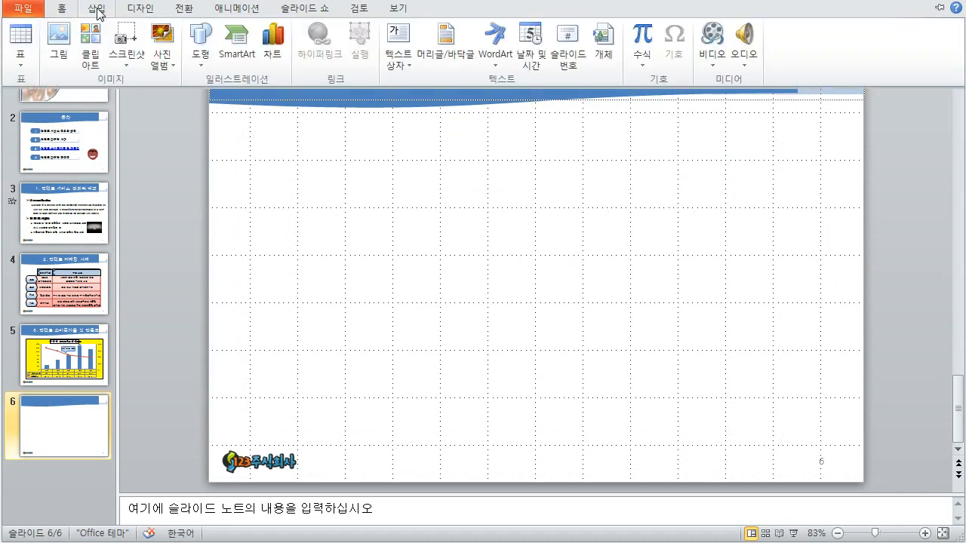
click(204, 66)
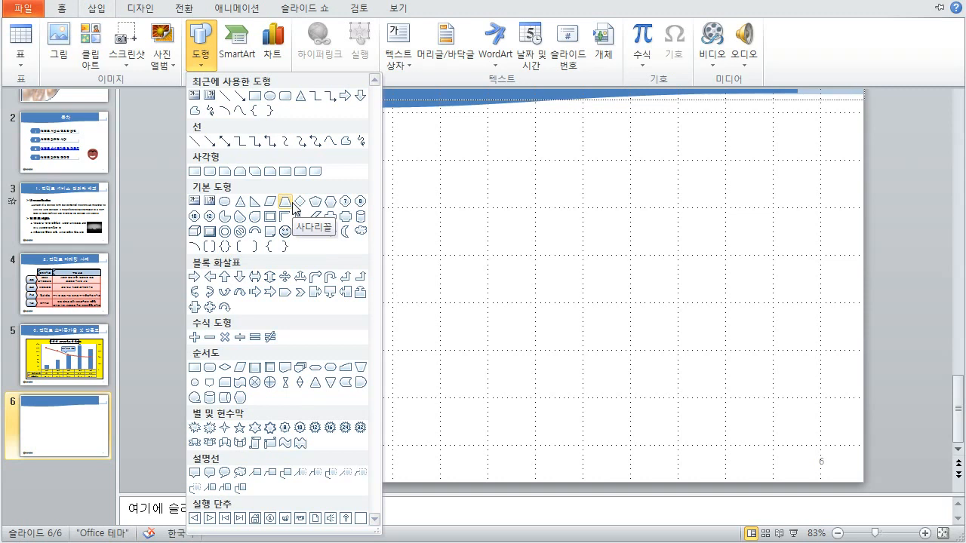
click(537, 542)
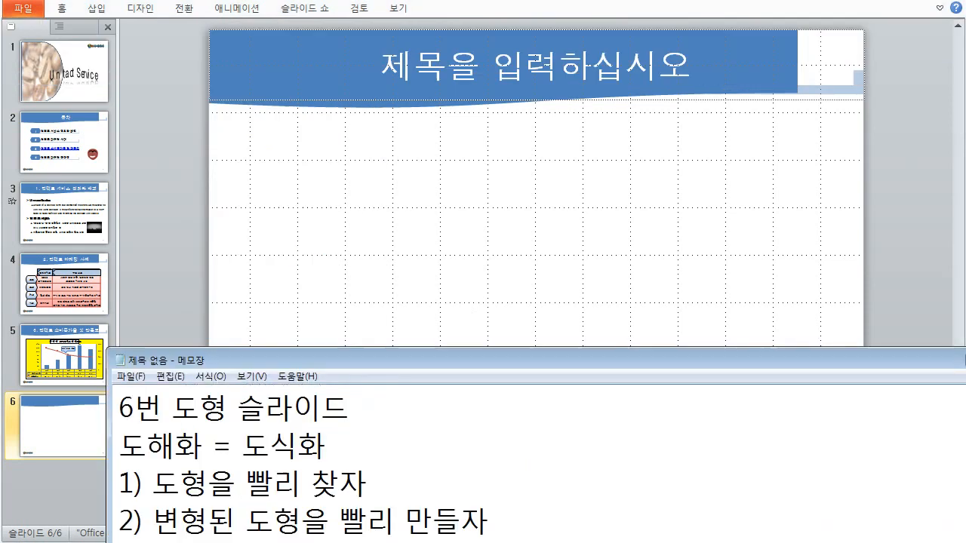
click(399, 233)
- Draw a blue Quad Arrow from Block Arrows on slide 6 and move it to the left
click(96, 9)
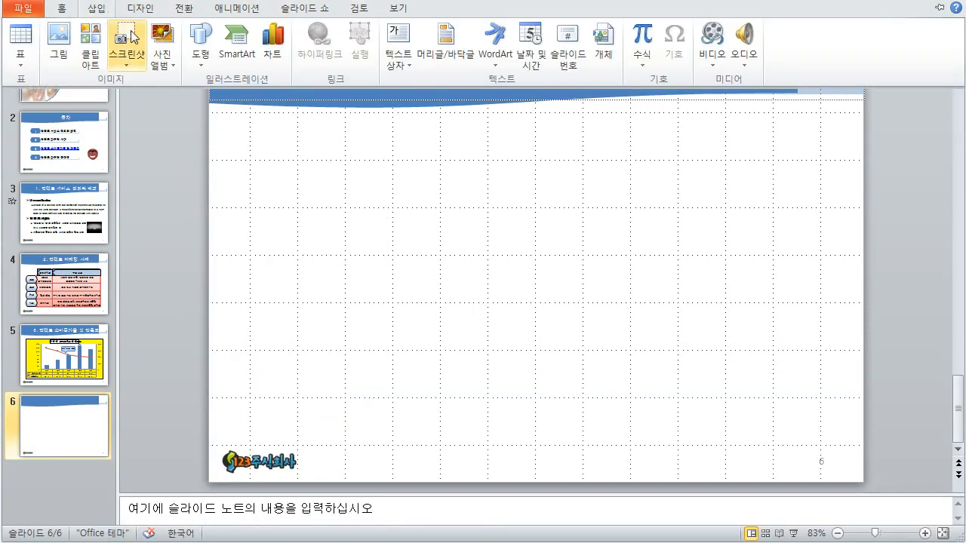
click(201, 45)
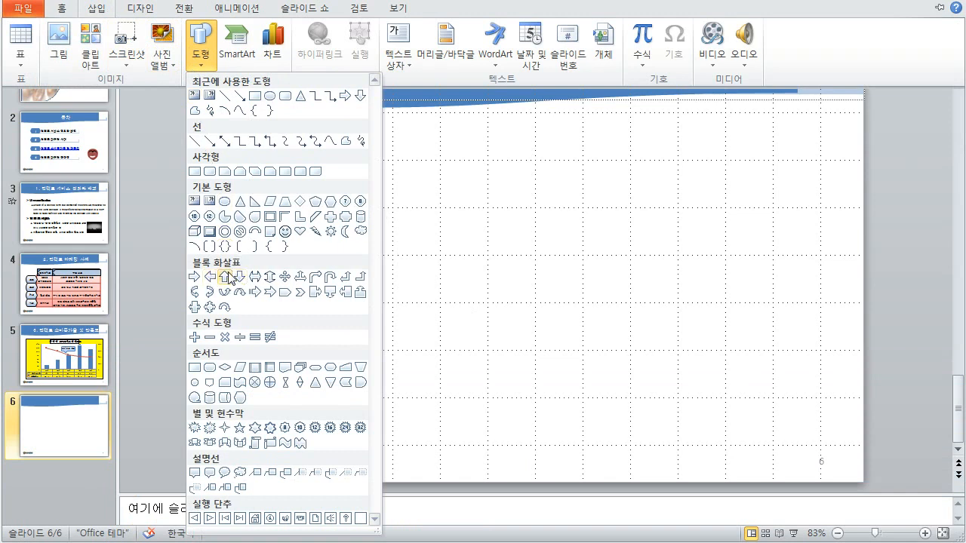
click(211, 309)
drag(360, 178, 533, 336)
drag(416, 179, 330, 178)
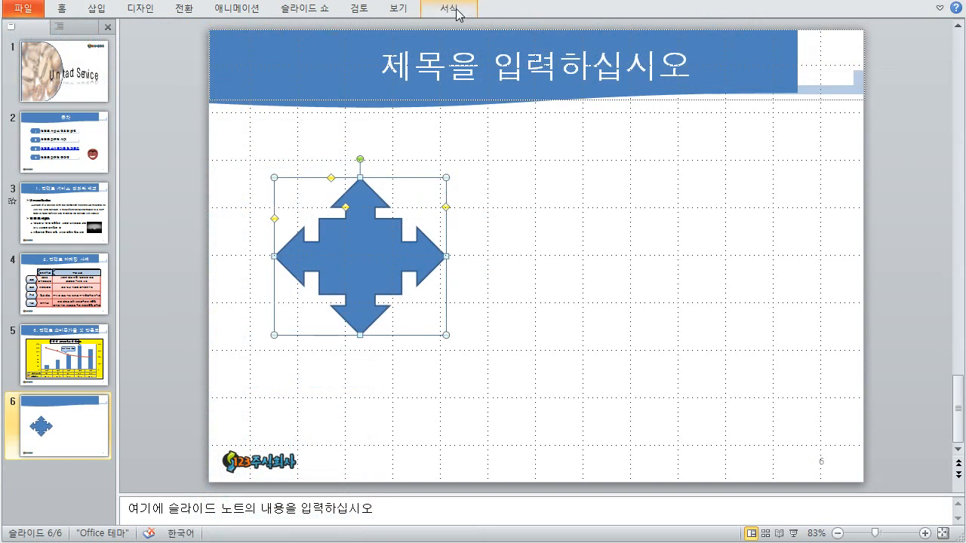
click(96, 9)
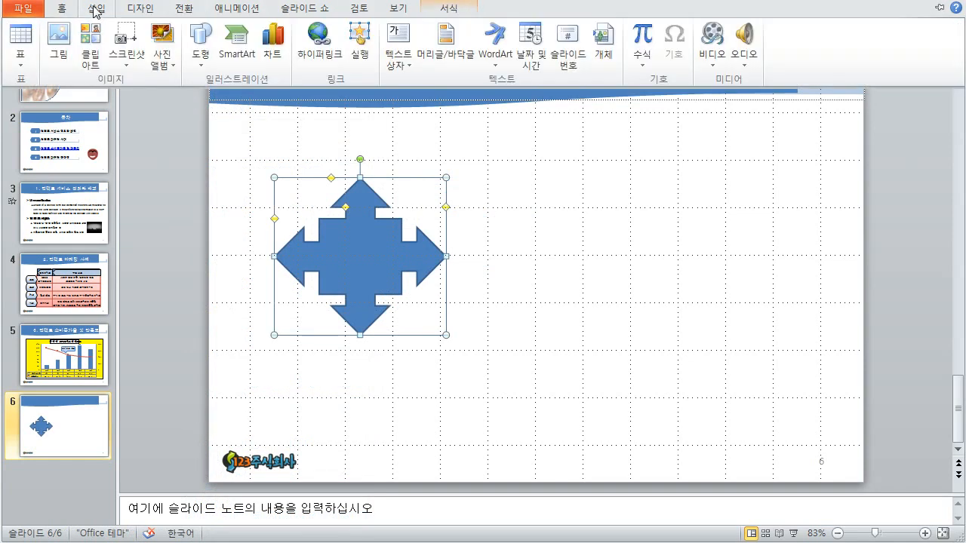
click(215, 70)
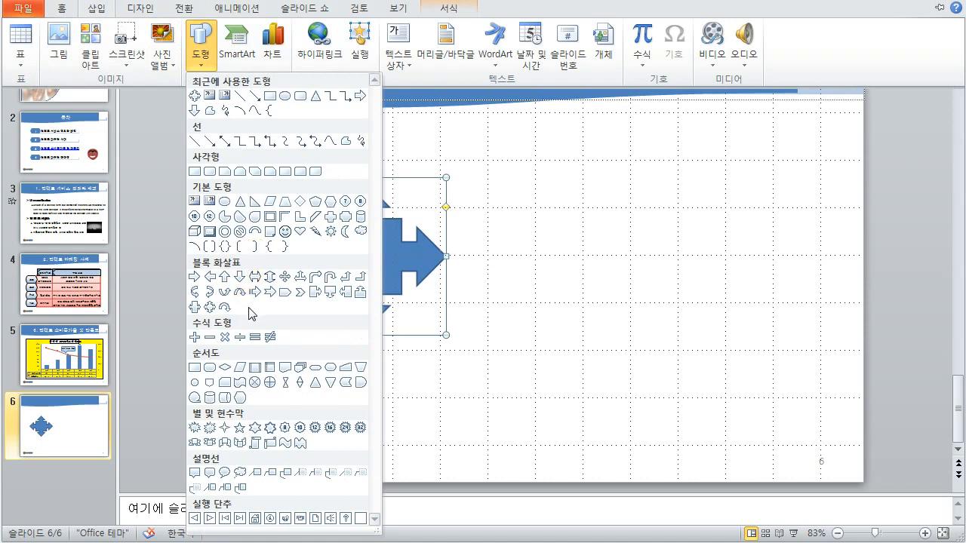
- Draw a Right Arrow Callout on the slide's right side and drag its yellow handles to widen the body
click(320, 293)
mouse_move(545, 194)
mouse_down()
mouse_move(754, 301)
mouse_move(731, 298)
mouse_up()
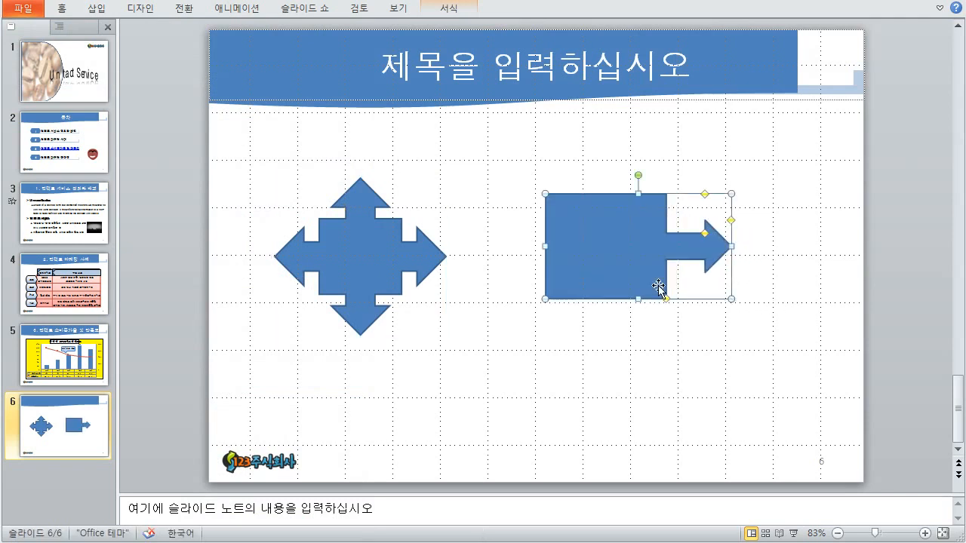
mouse_move(668, 300)
mouse_down()
mouse_move(687, 304)
mouse_move(675, 308)
mouse_move(688, 304)
mouse_move(686, 313)
mouse_move(677, 303)
mouse_up()
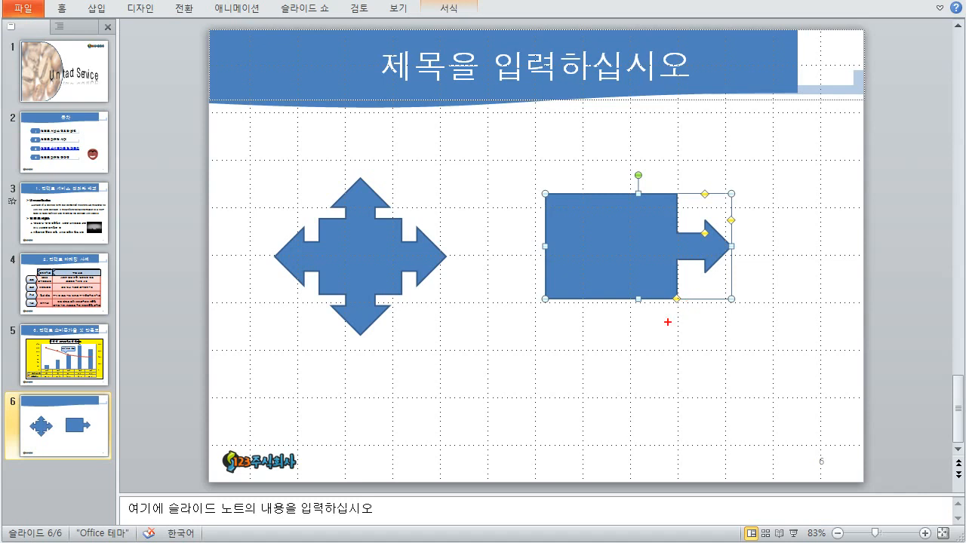
drag(701, 320, 689, 337)
drag(689, 321, 701, 337)
drag(651, 306, 664, 307)
mouse_move(707, 182)
mouse_down()
mouse_move(708, 156)
mouse_move(719, 182)
mouse_up()
mouse_move(712, 178)
mouse_down()
mouse_move(713, 187)
mouse_move(694, 188)
mouse_up()
mouse_move(763, 217)
mouse_down()
mouse_move(740, 240)
mouse_move(745, 216)
mouse_move(750, 231)
mouse_up()
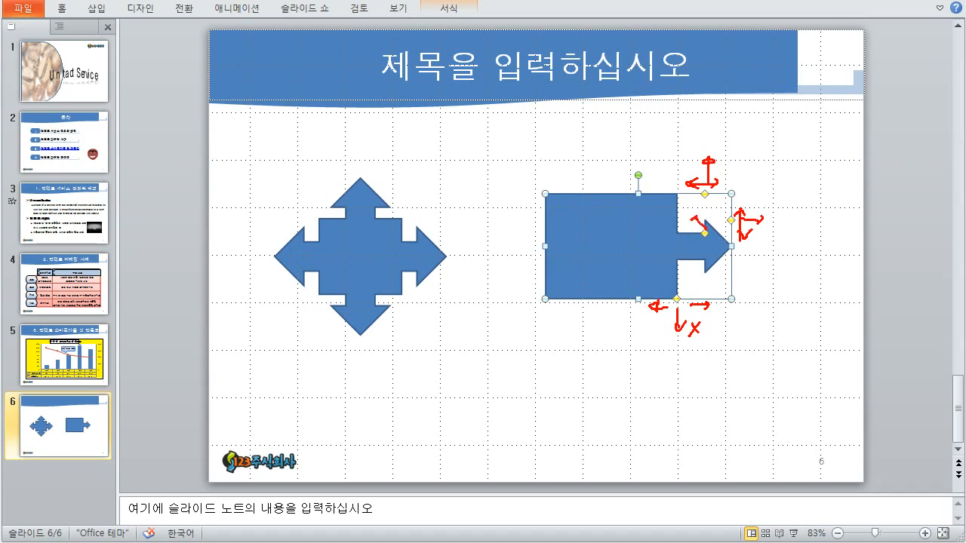
key(Escape)
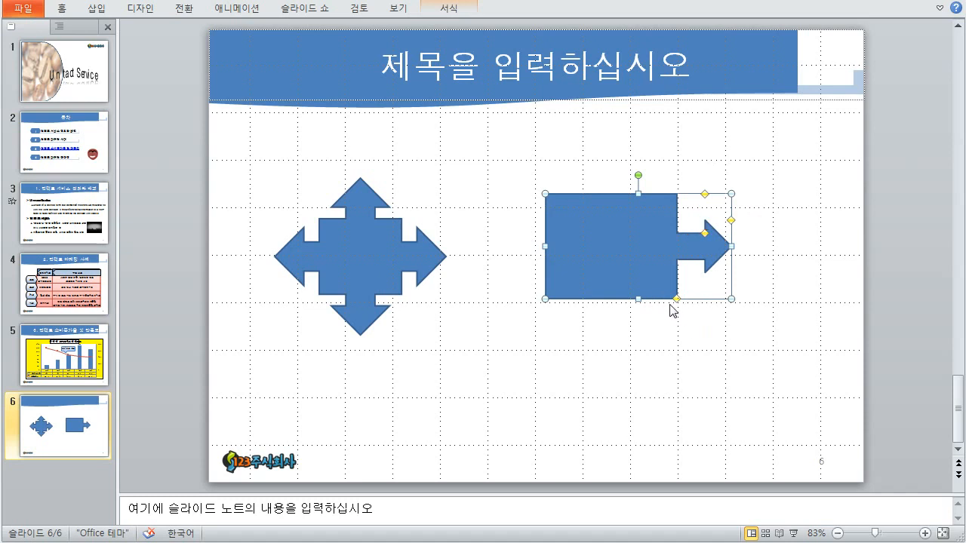
- Lengthen the callout body, shorten it from the top, and tune the arrow shaft thickness
drag(679, 303, 681, 307)
mouse_move(707, 236)
mouse_down()
mouse_move(698, 238)
mouse_move(707, 226)
mouse_move(703, 234)
mouse_up()
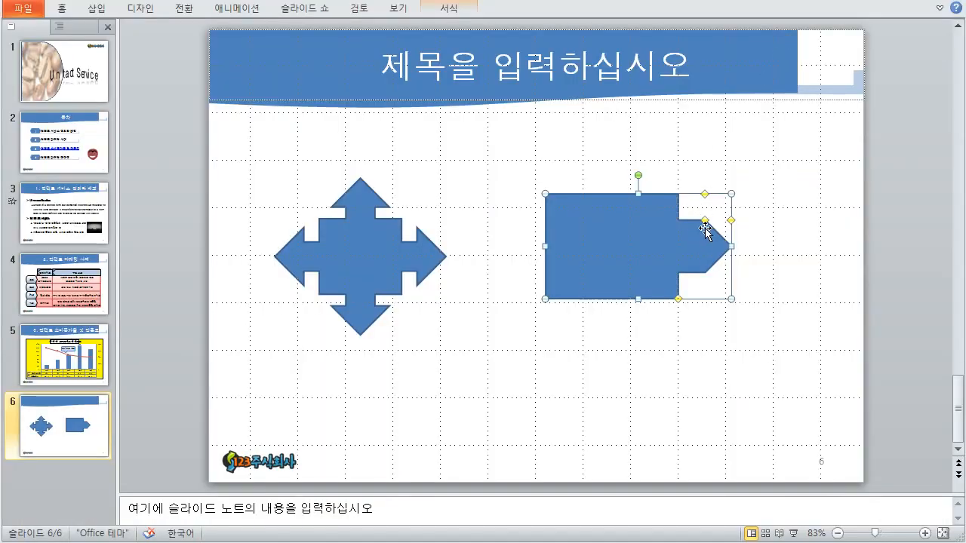
drag(705, 221, 737, 240)
drag(678, 298, 685, 299)
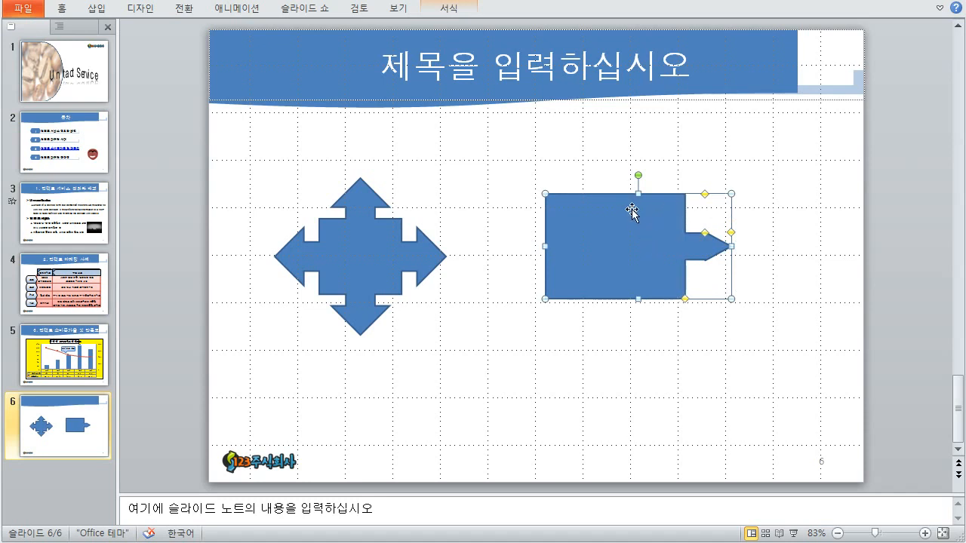
drag(639, 194, 639, 236)
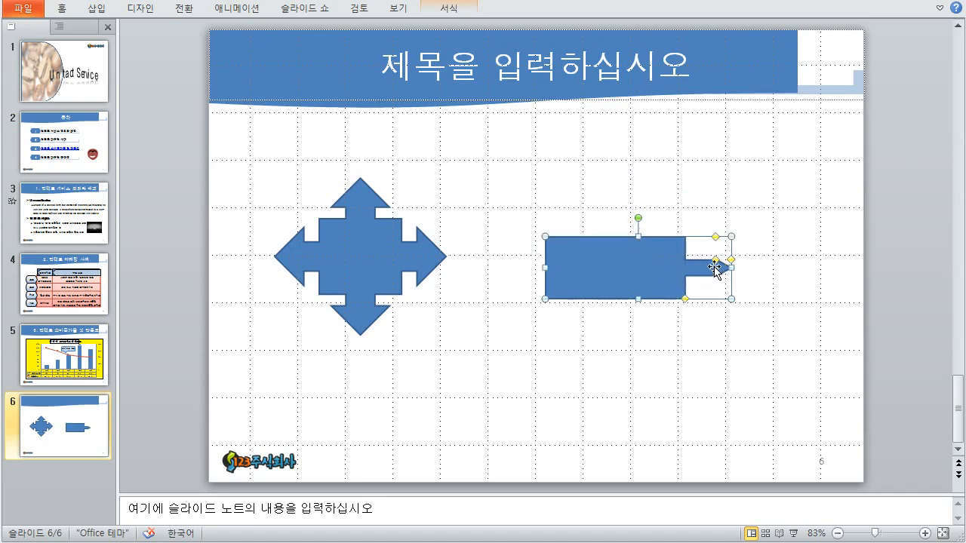
drag(716, 261, 731, 254)
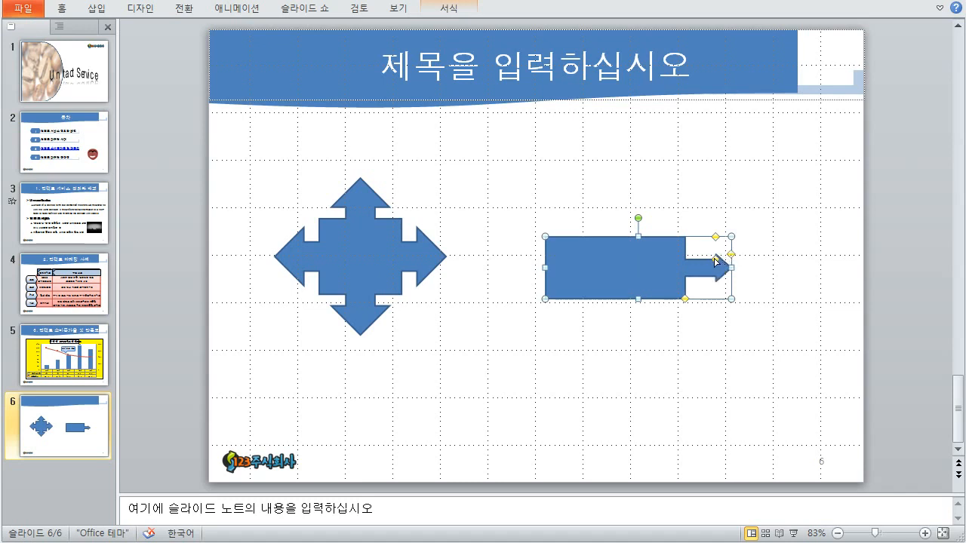
drag(686, 299, 693, 299)
drag(715, 257, 716, 254)
- Select the quad arrow and switch to the exam sheet to compare the reference layout
click(722, 264)
click(651, 274)
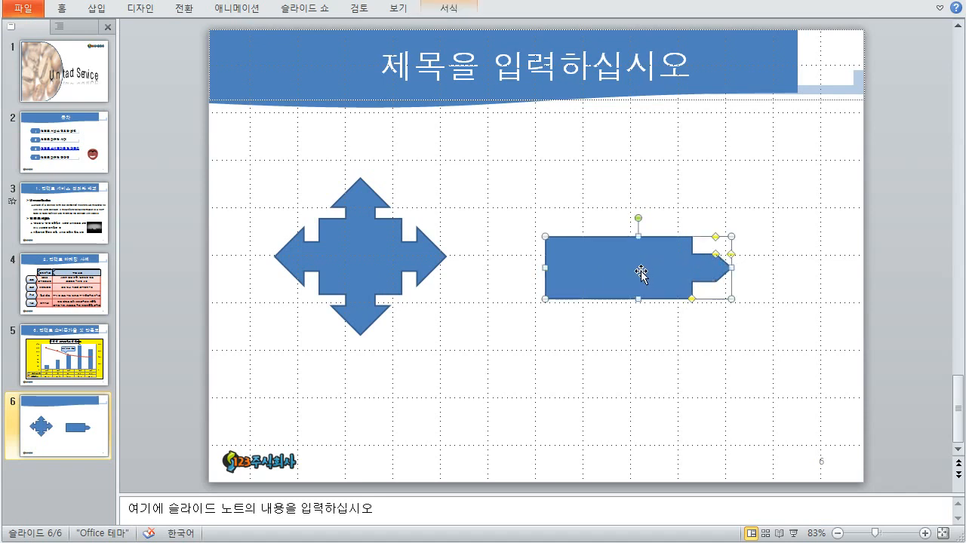
click(432, 256)
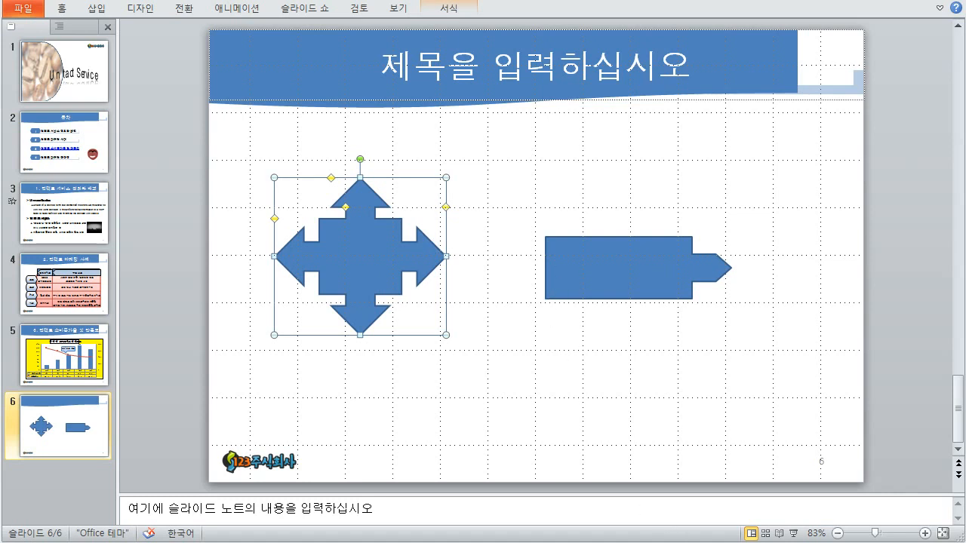
key(alt+Tab)
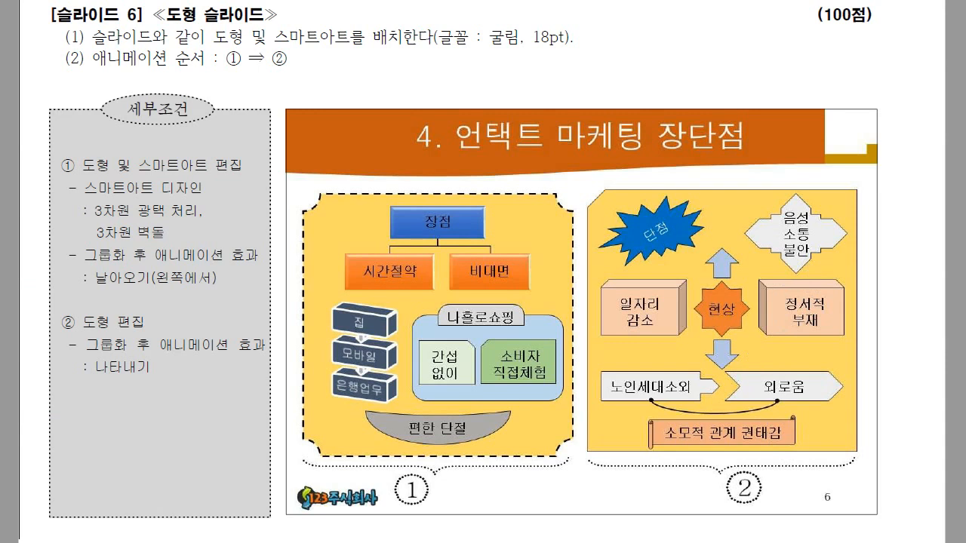
- Back in PowerPoint, widen the quad arrow's heads and enlarge its central square using the yellow handles
key(alt+Tab)
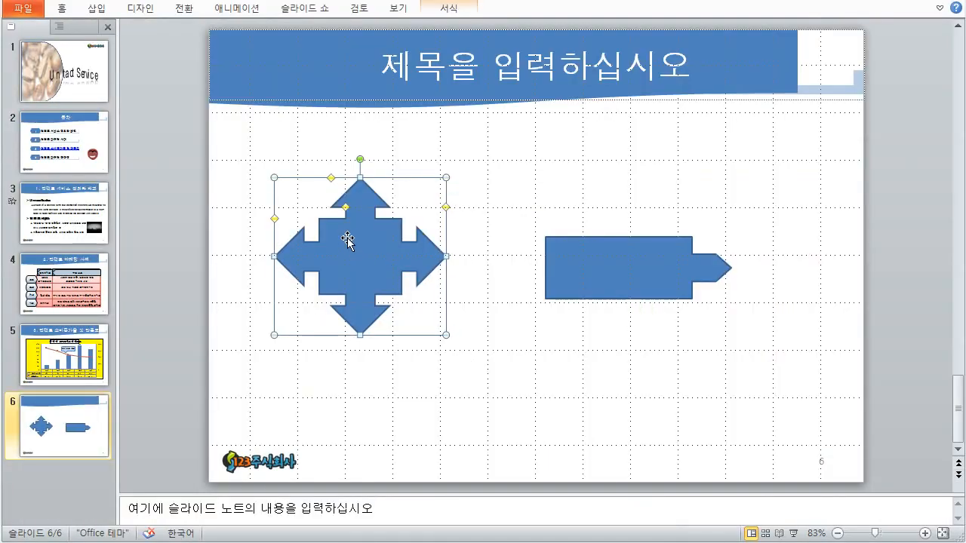
drag(344, 208, 340, 179)
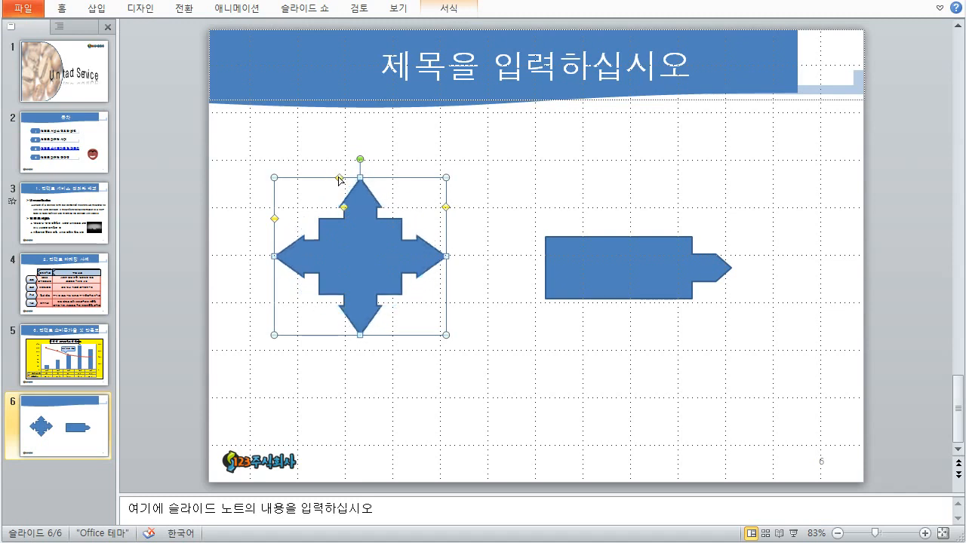
drag(275, 220, 275, 217)
drag(446, 208, 448, 201)
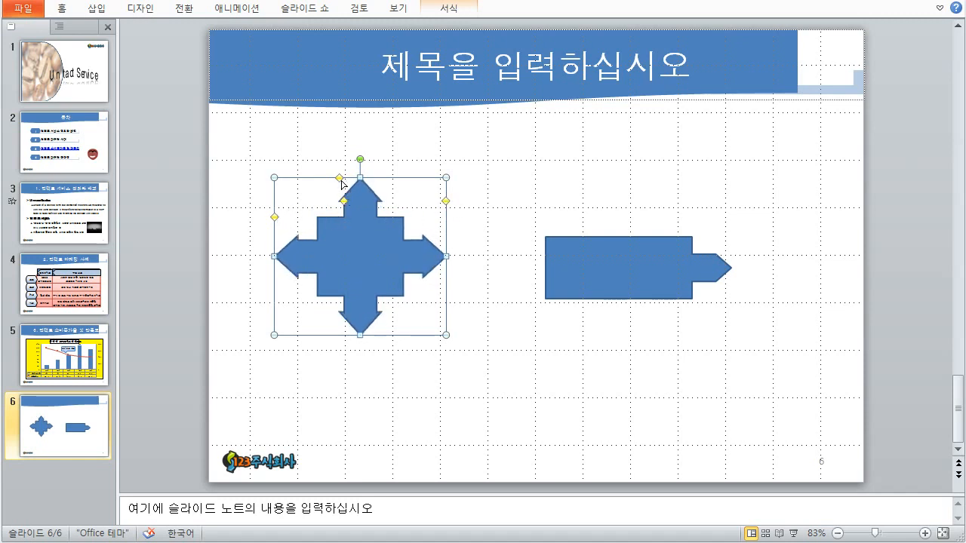
mouse_move(339, 179)
mouse_down()
mouse_move(327, 179)
mouse_move(344, 178)
mouse_up()
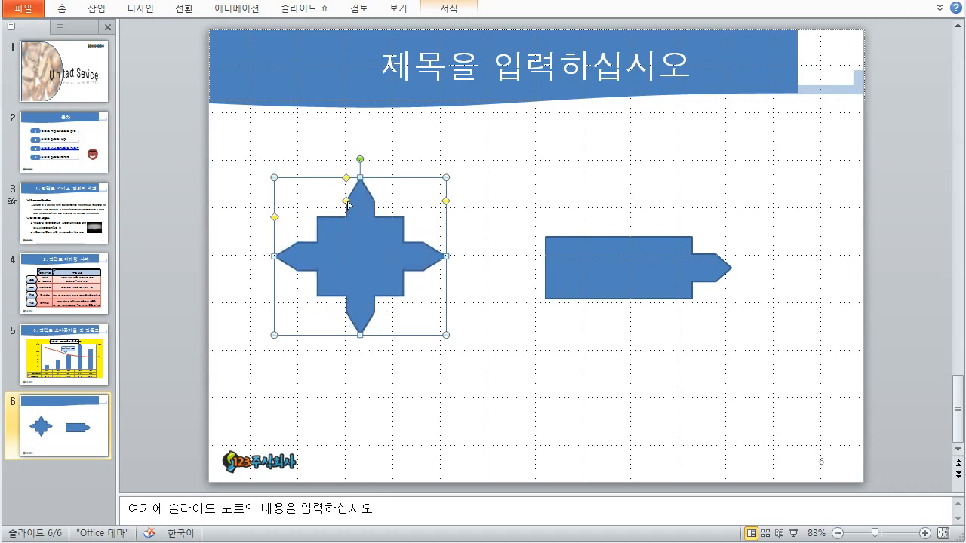
drag(274, 216, 276, 210)
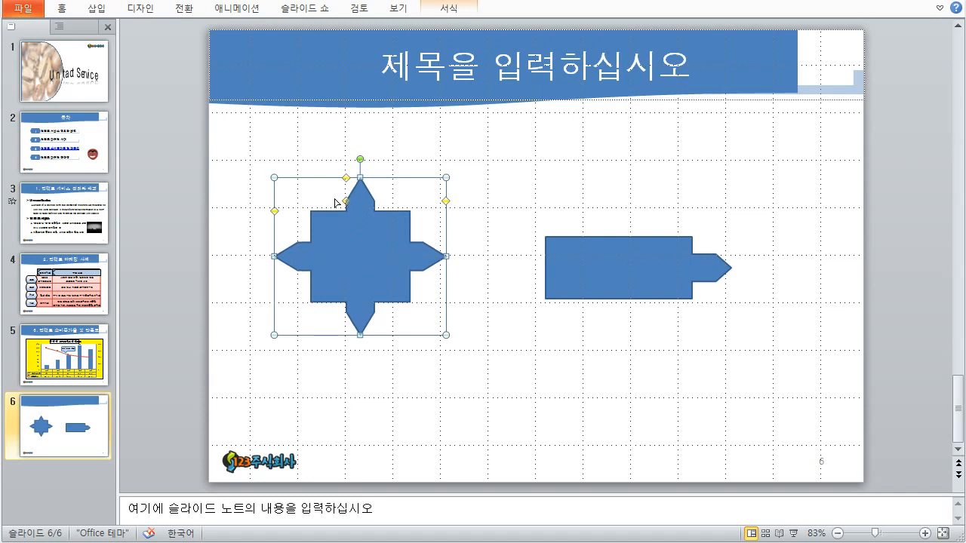
drag(339, 181, 338, 181)
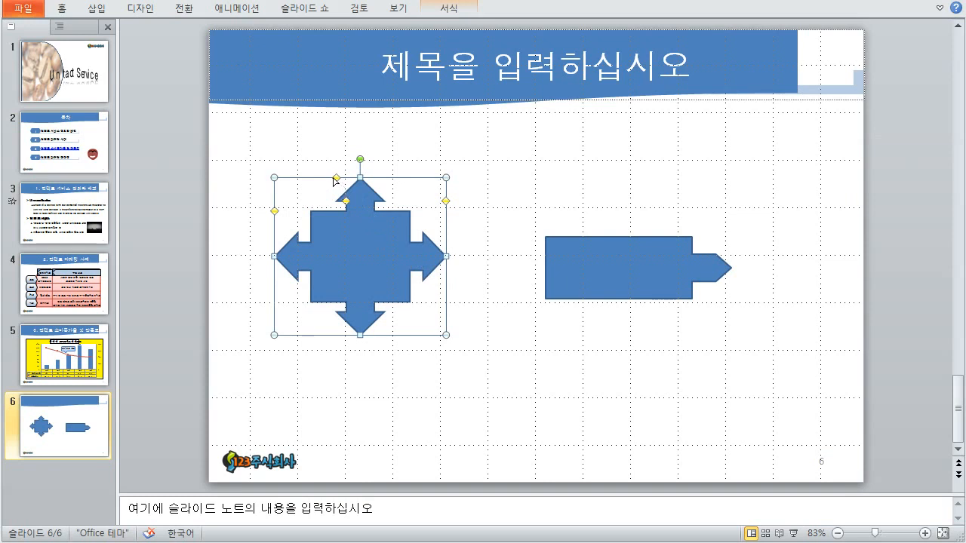
- Widen and shorten the quad arrow's heads into an octagon-like block, undoing a trial widening
drag(336, 179, 330, 179)
mouse_move(274, 212)
mouse_down()
mouse_move(274, 198)
mouse_move(275, 208)
mouse_up()
drag(350, 198, 329, 204)
click(492, 345)
click(384, 273)
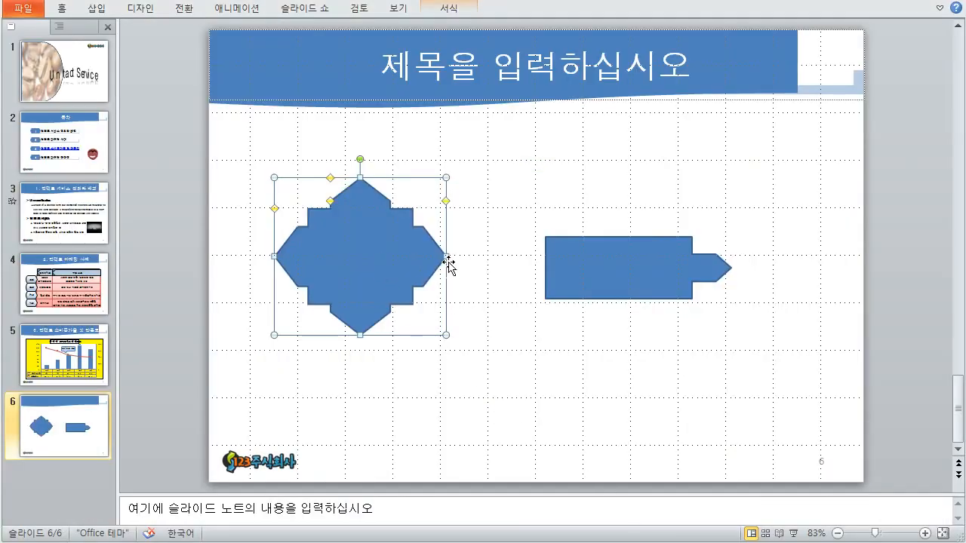
drag(447, 256, 459, 258)
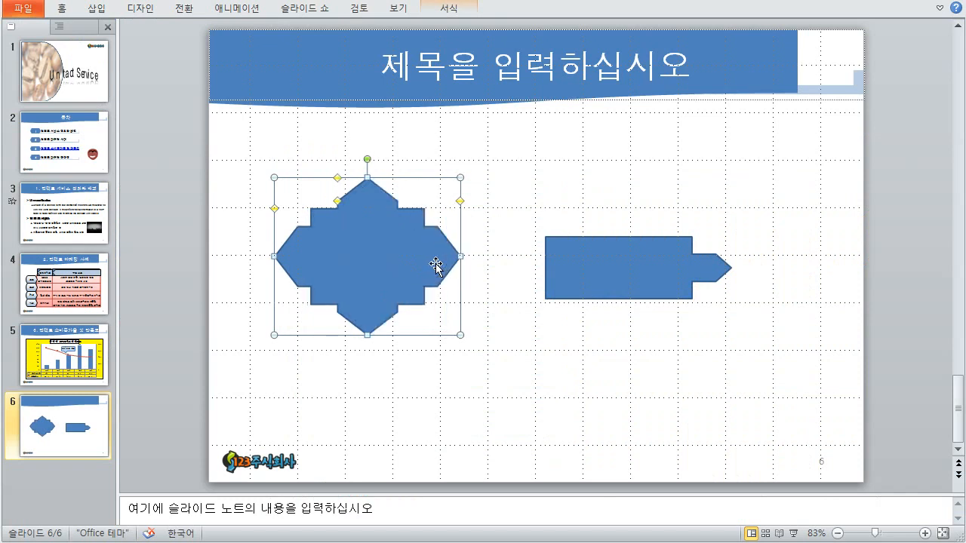
key(ctrl+z)
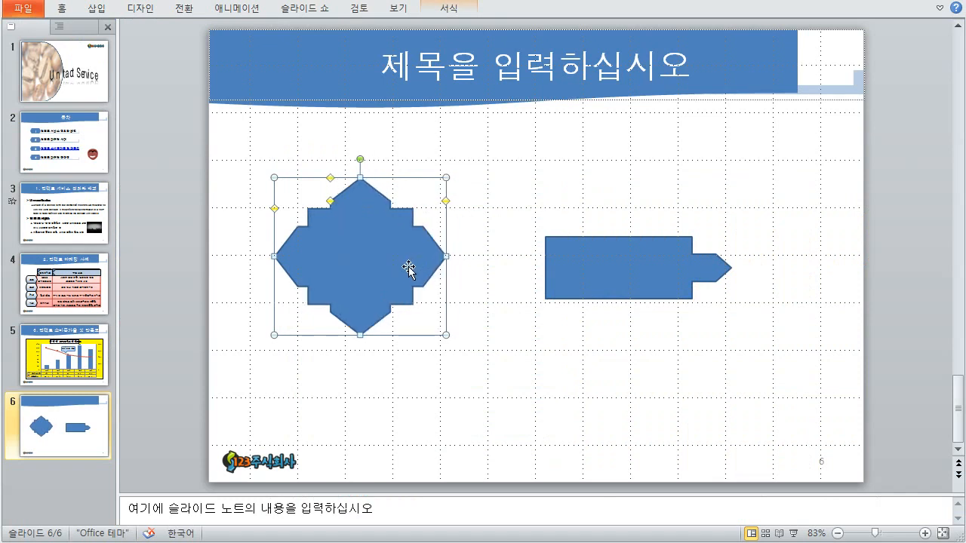
- Review the Notepad shape notes, then delete both the octagon block and the arrow callout
click(542, 542)
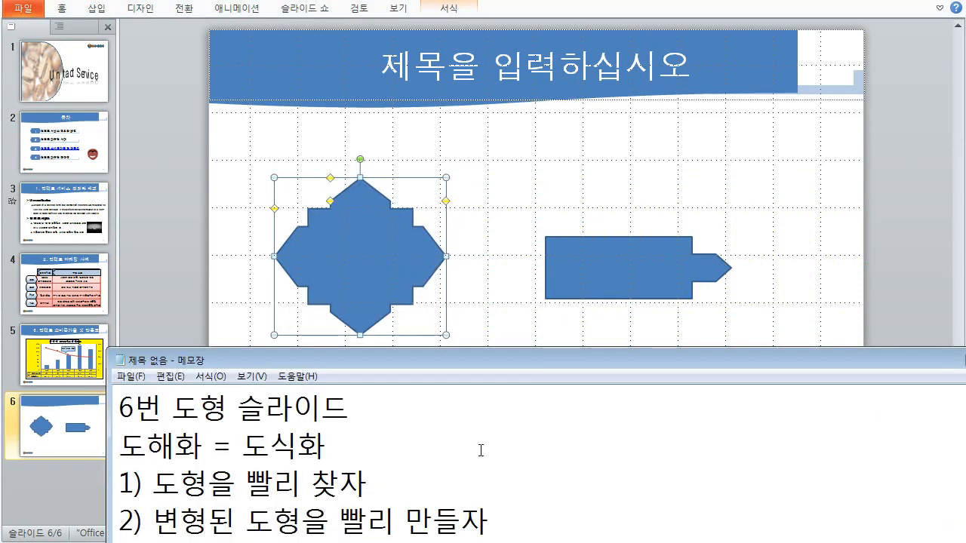
drag(485, 358, 470, 378)
click(390, 301)
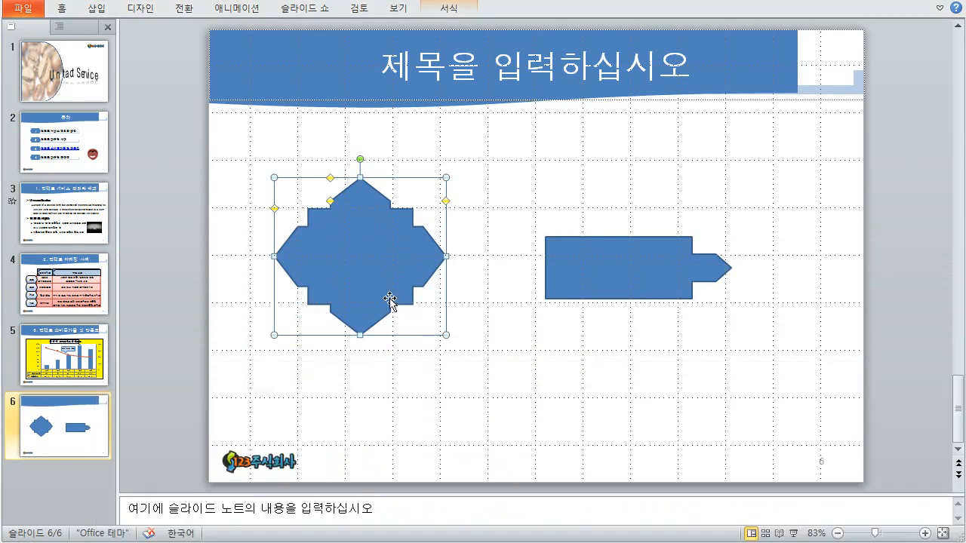
key(Delete)
click(565, 257)
key(Delete)
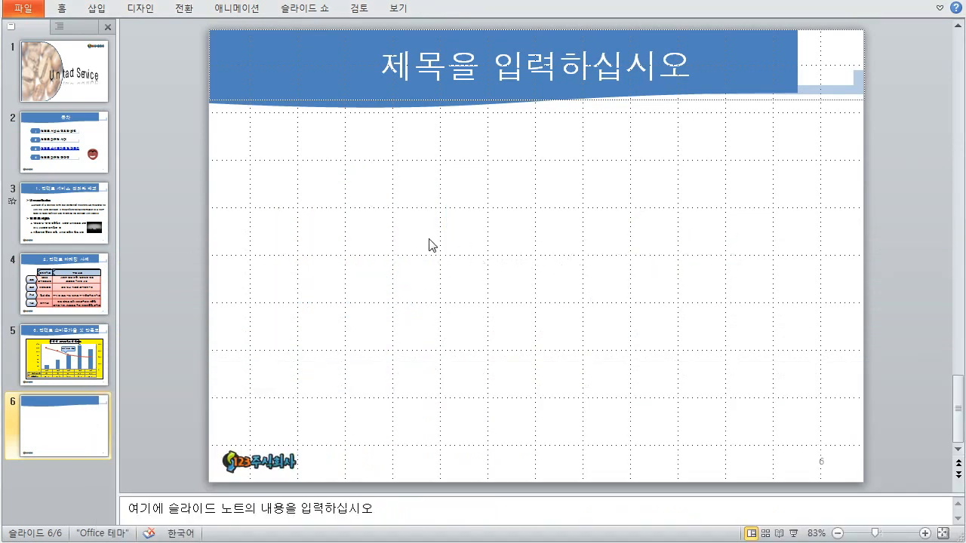
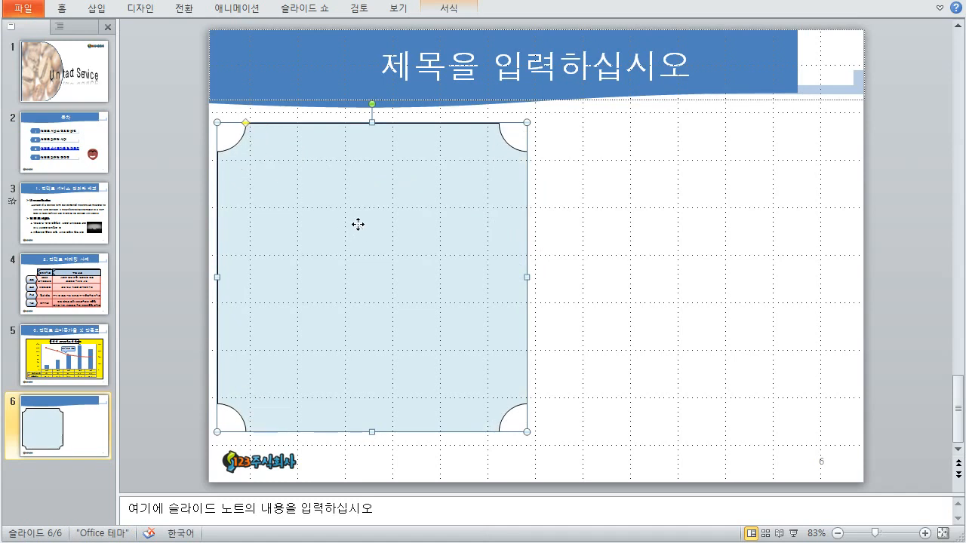
- Shrink the plaque slightly and nudge it down and right to sit in slide 6's left half
drag(360, 225, 361, 231)
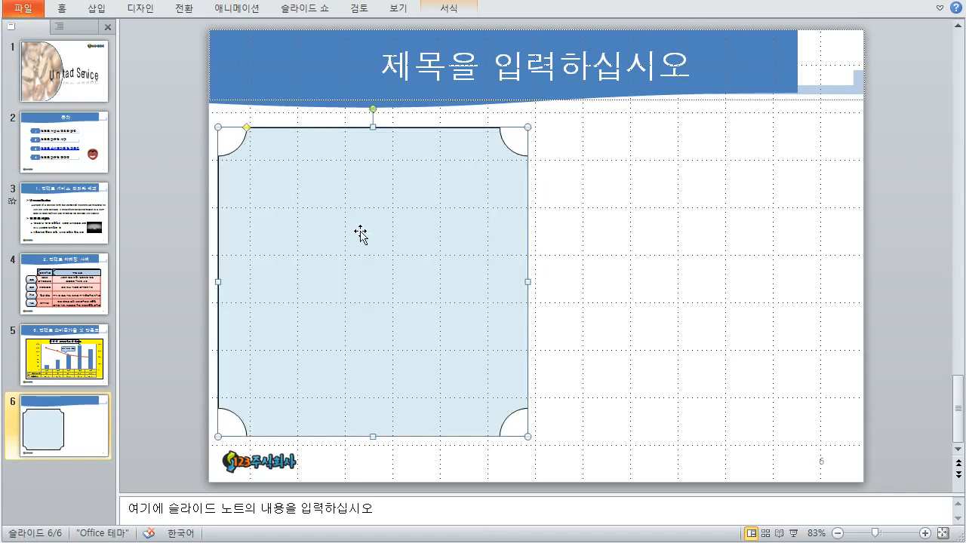
click(582, 261)
click(453, 261)
drag(527, 436, 517, 431)
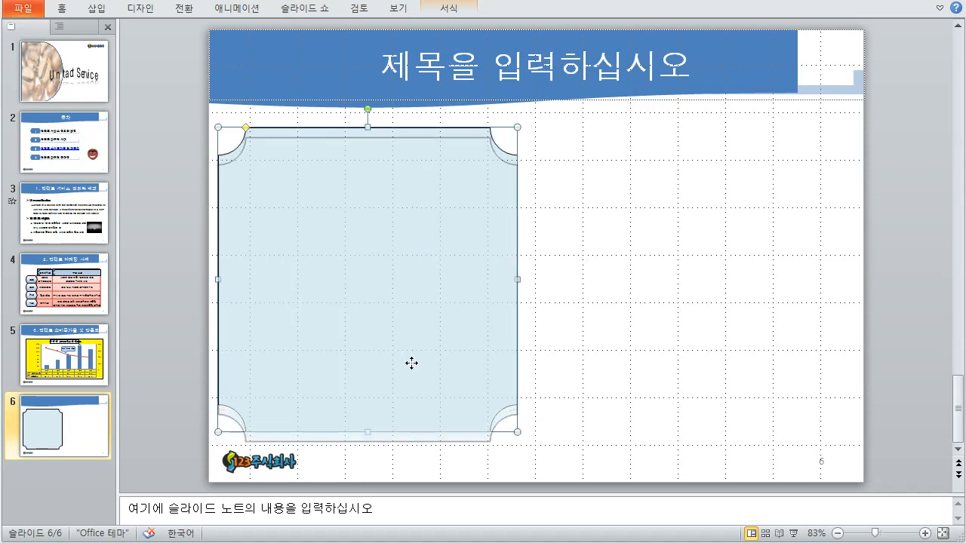
drag(409, 359, 409, 361)
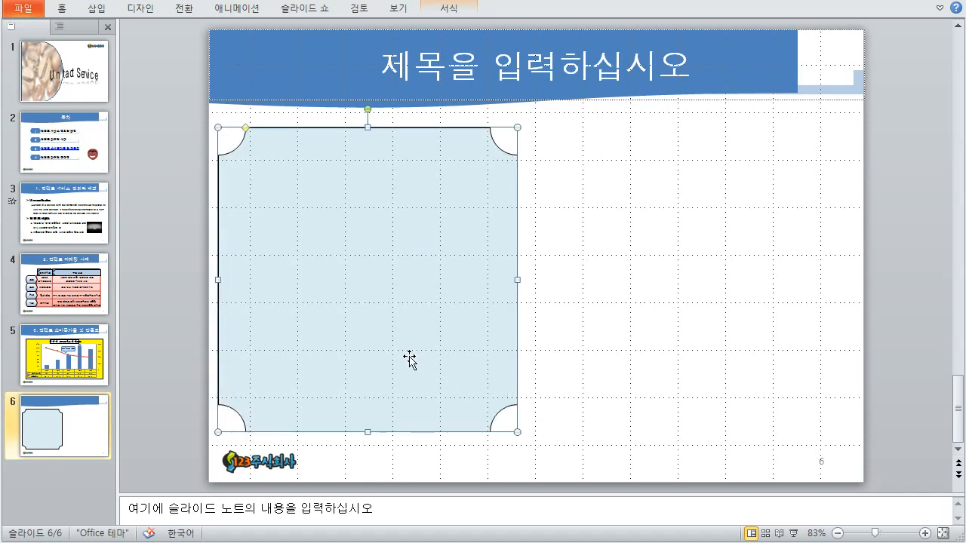
key(Right)
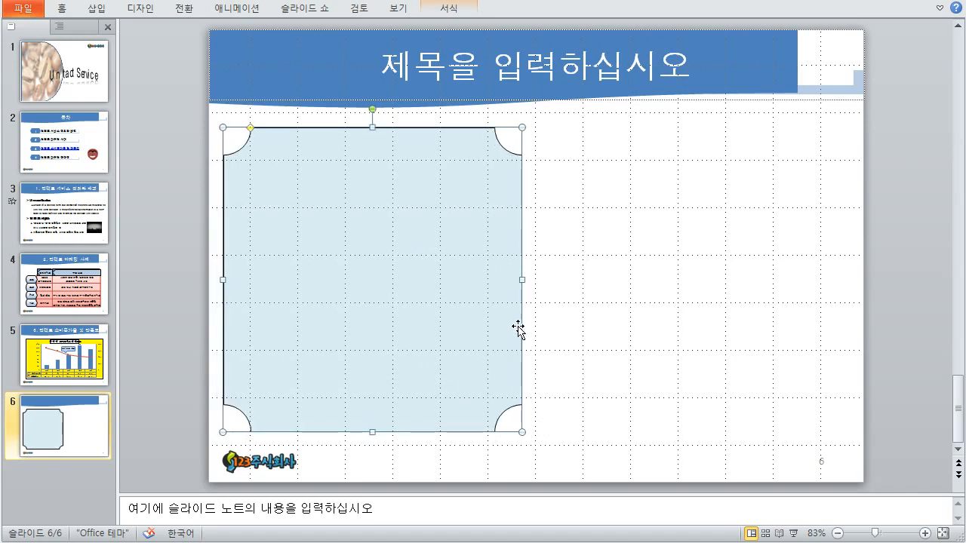
drag(373, 433, 370, 435)
click(531, 215)
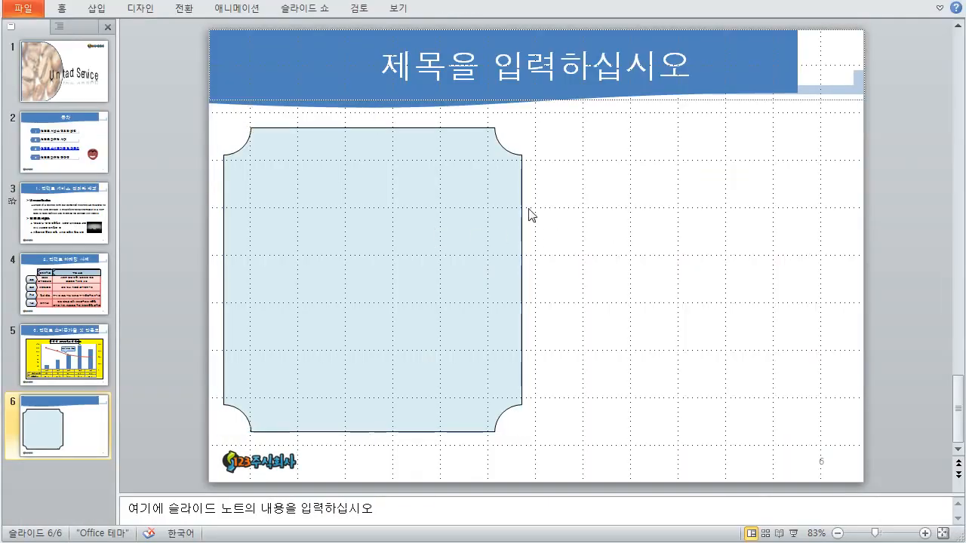
- Draw a cube to the right of the plaque and duplicate it into three cubes
click(101, 12)
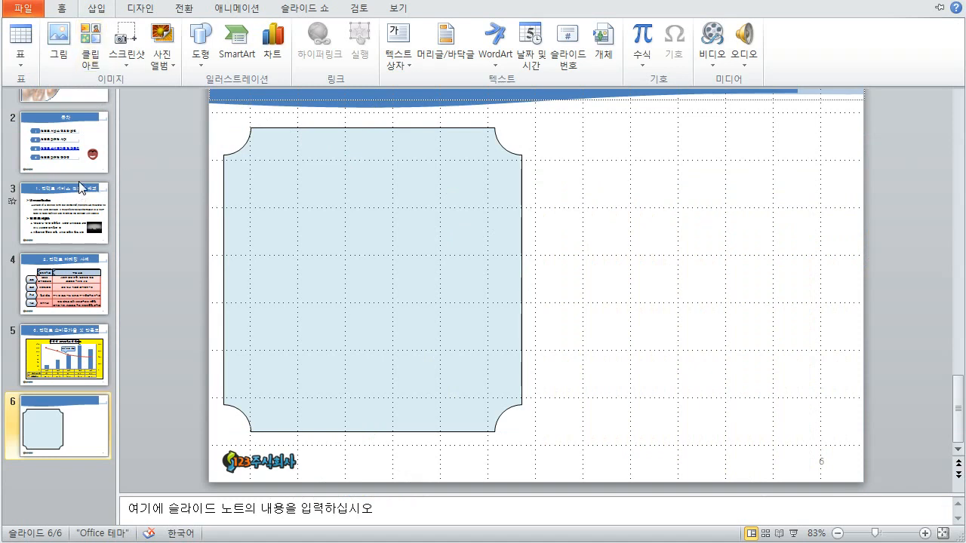
click(202, 59)
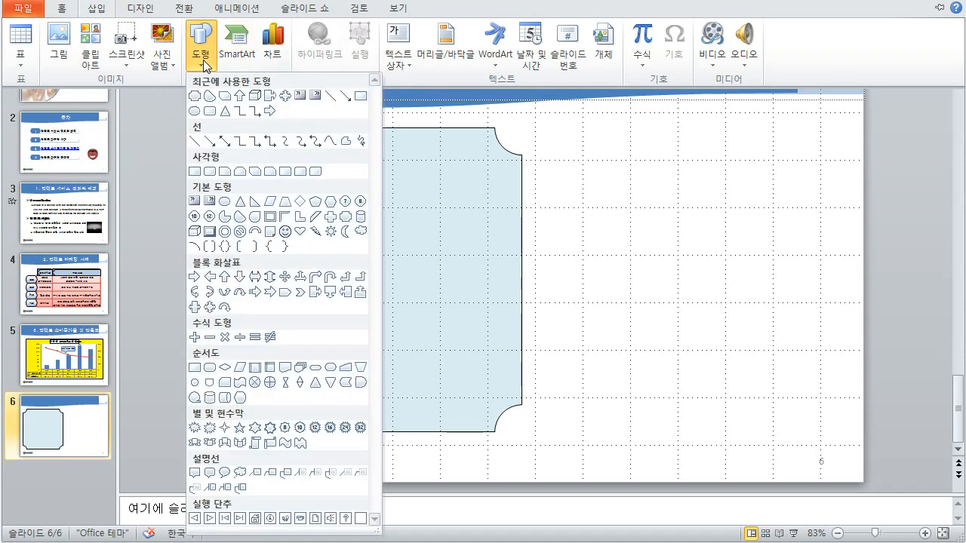
click(195, 231)
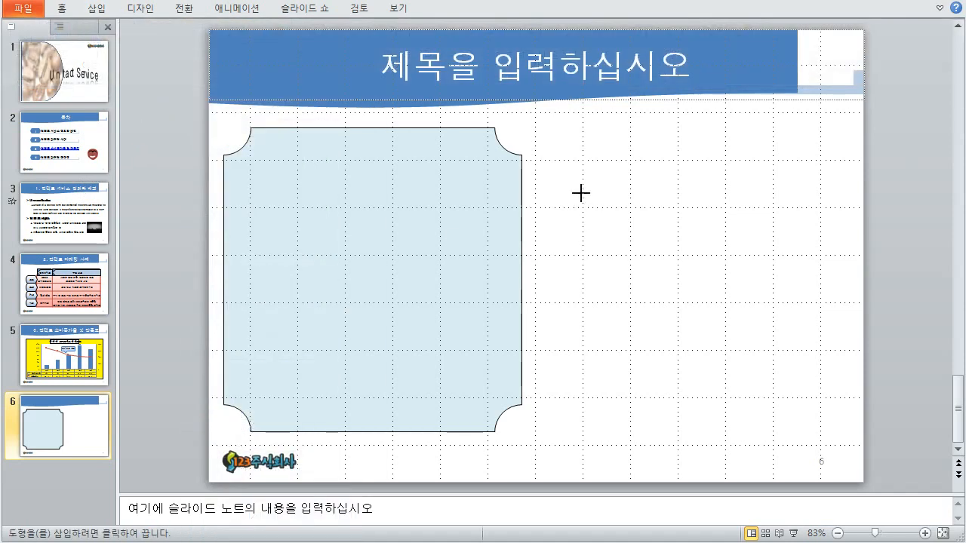
drag(579, 194, 670, 246)
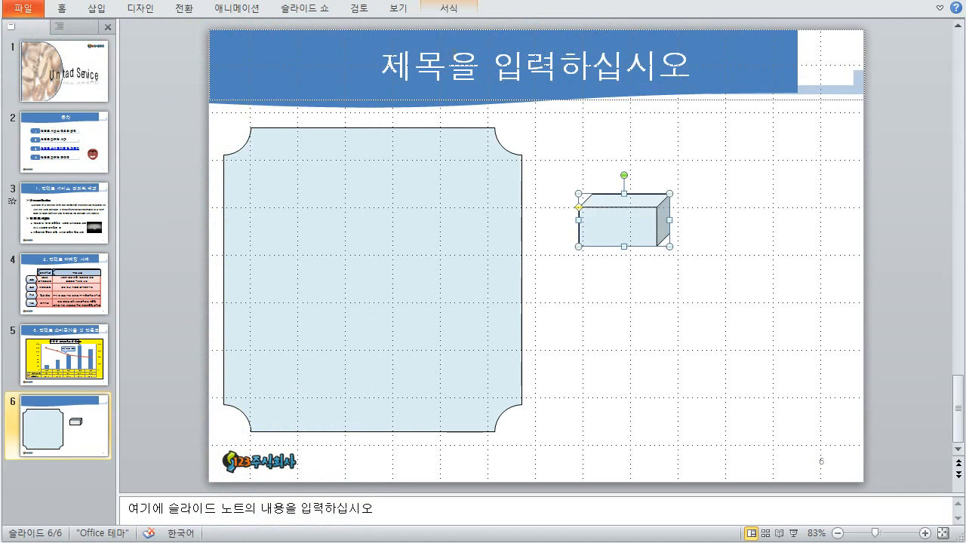
click(451, 16)
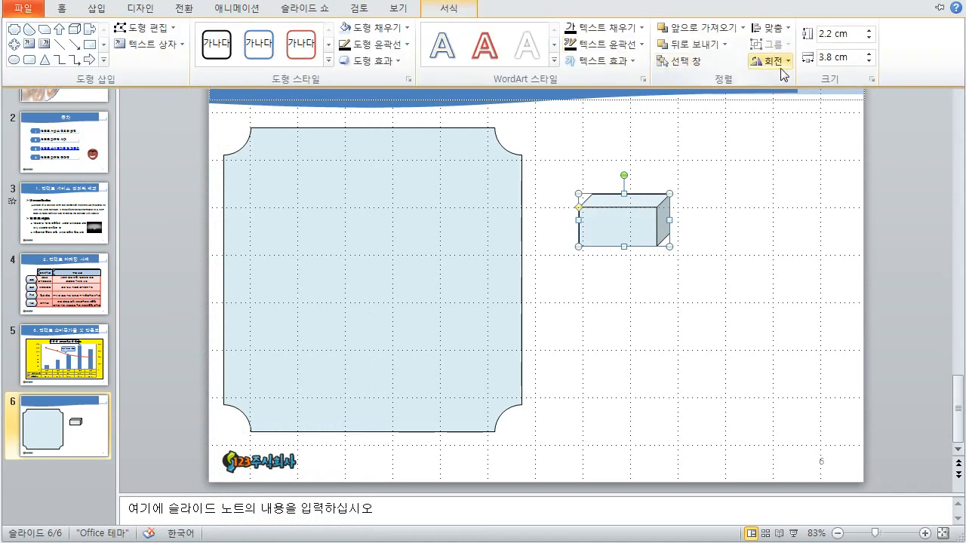
drag(643, 222, 622, 326)
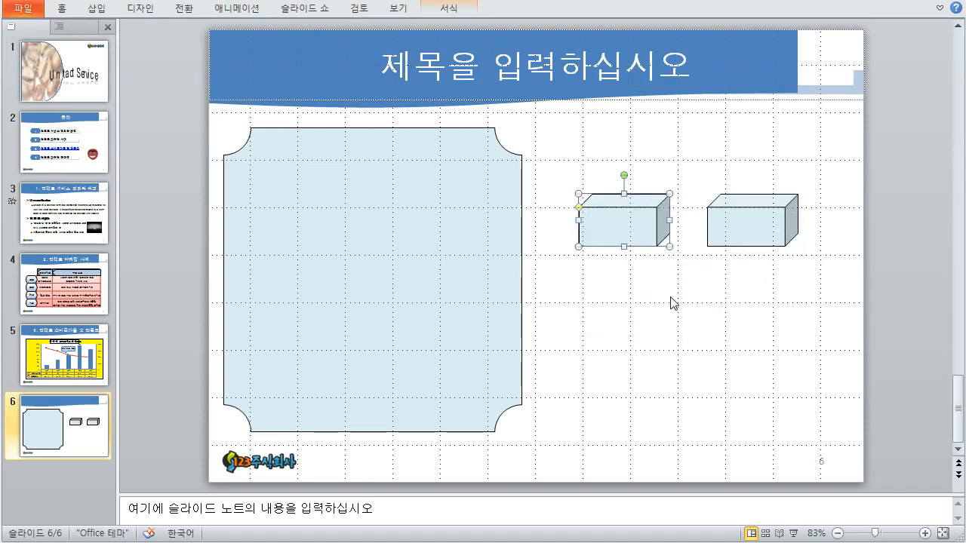
drag(625, 231, 622, 317)
click(671, 327)
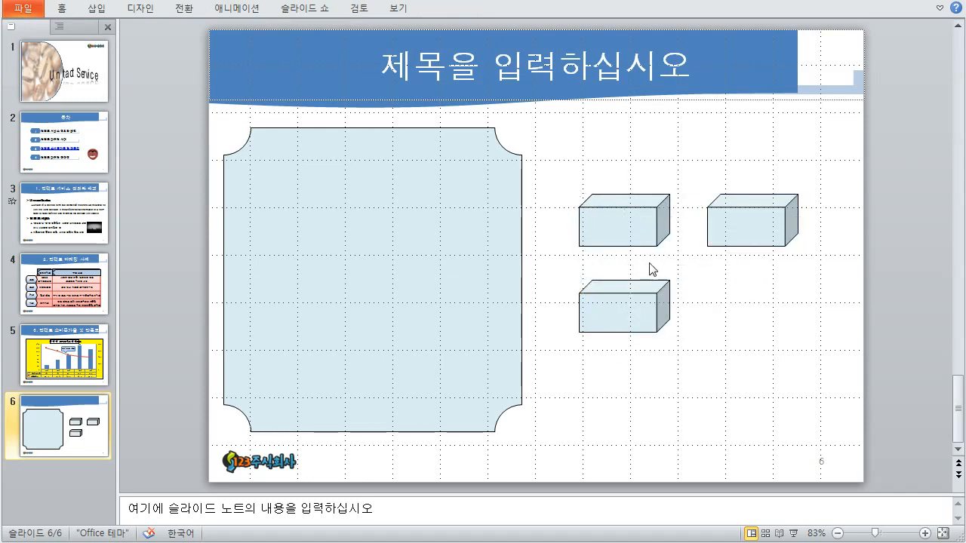
- Type the same person's name into each of the three cubes
click(638, 239)
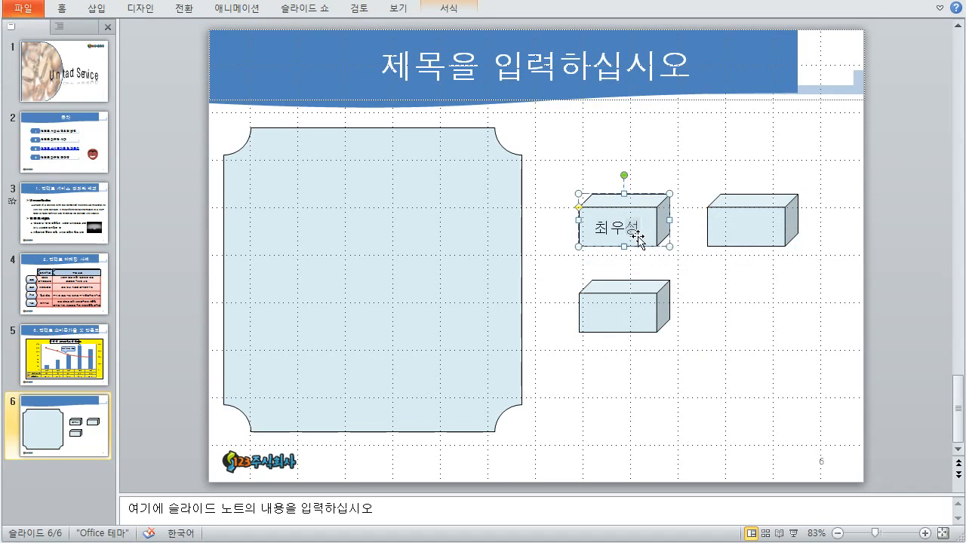
click(723, 239)
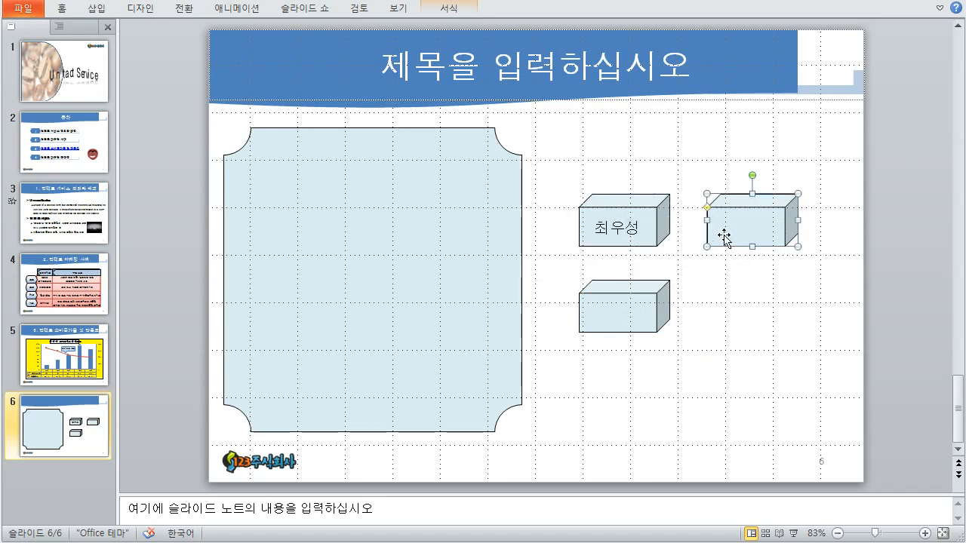
click(625, 321)
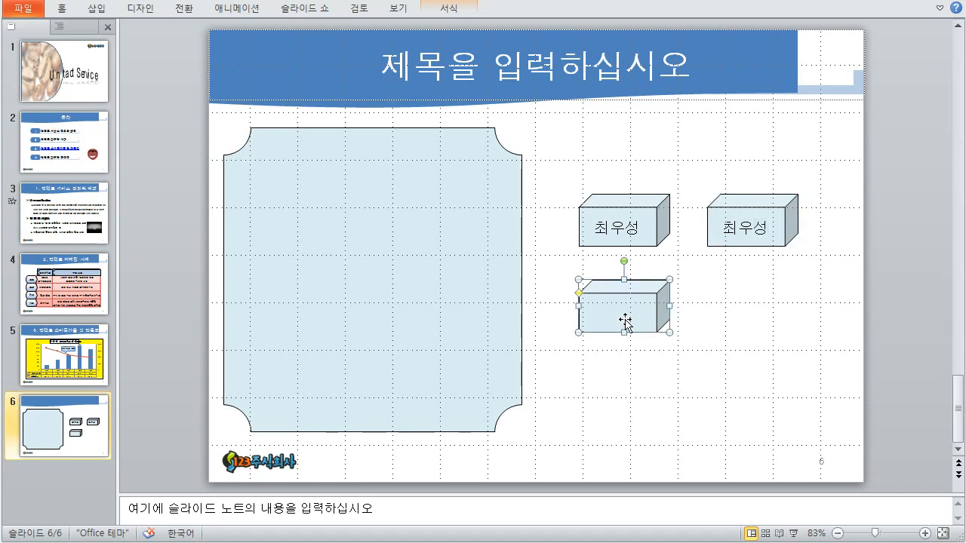
click(738, 296)
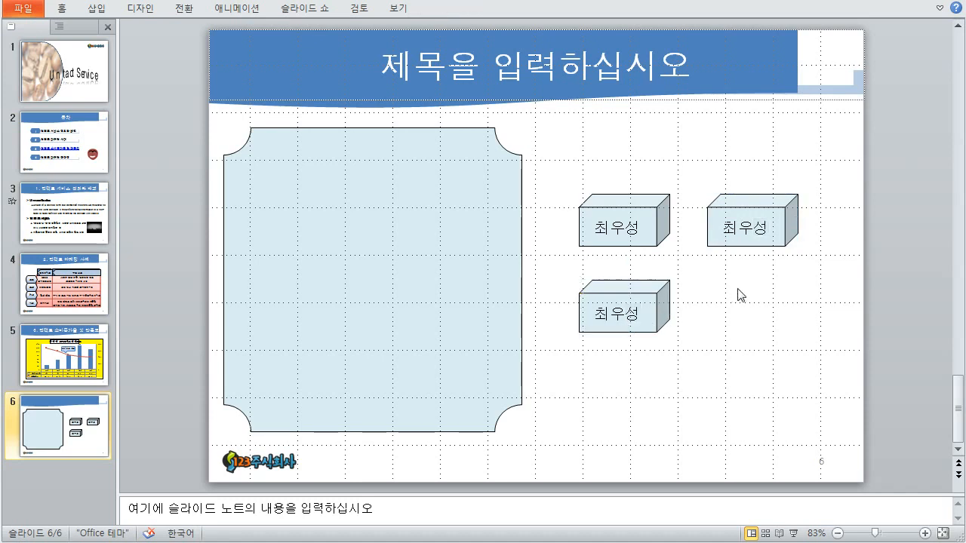
click(766, 244)
- Flip the right cube horizontally and the bottom cube vertically
click(470, 9)
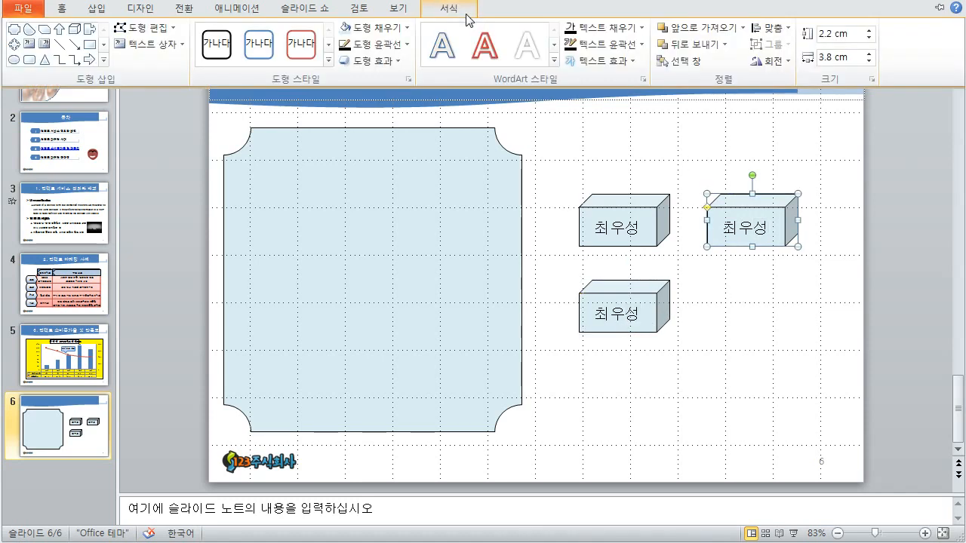
click(790, 61)
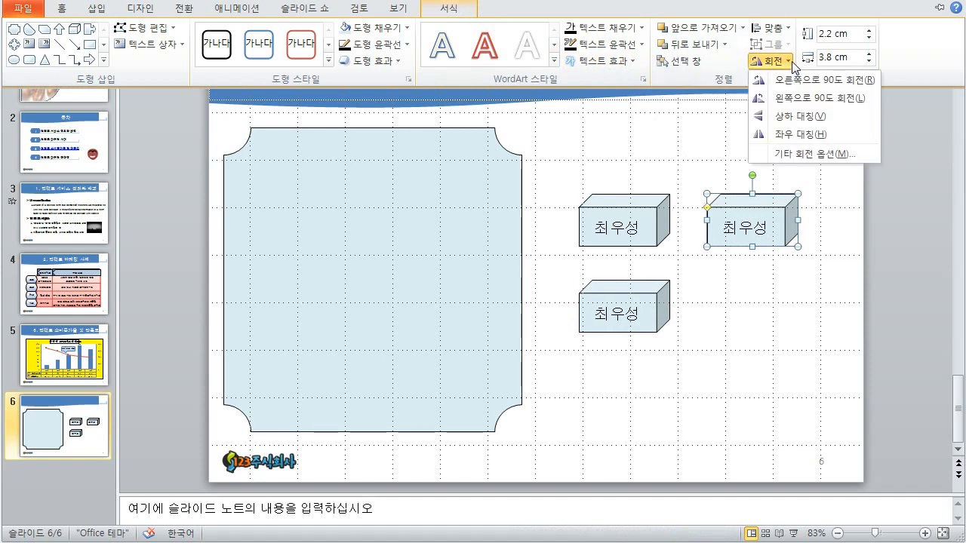
click(792, 134)
click(648, 292)
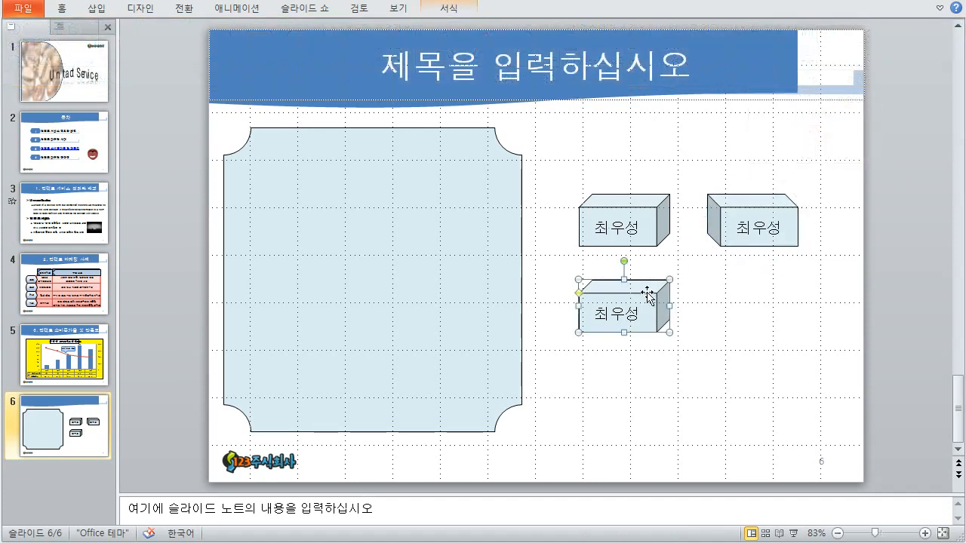
click(465, 9)
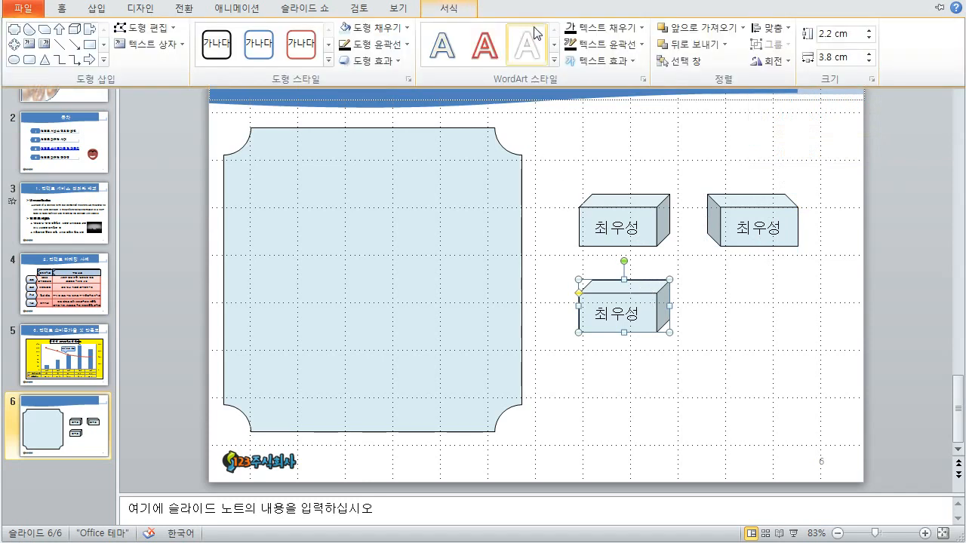
click(777, 66)
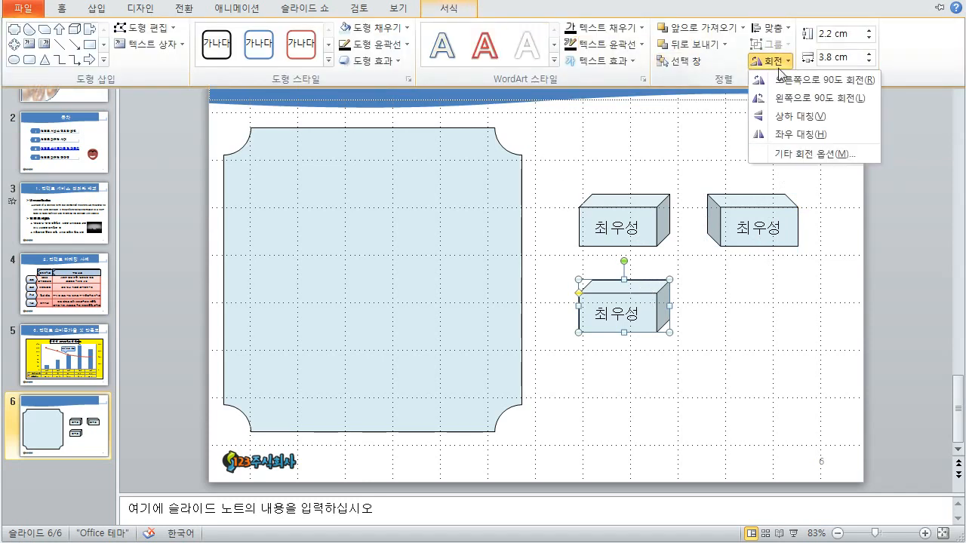
click(799, 118)
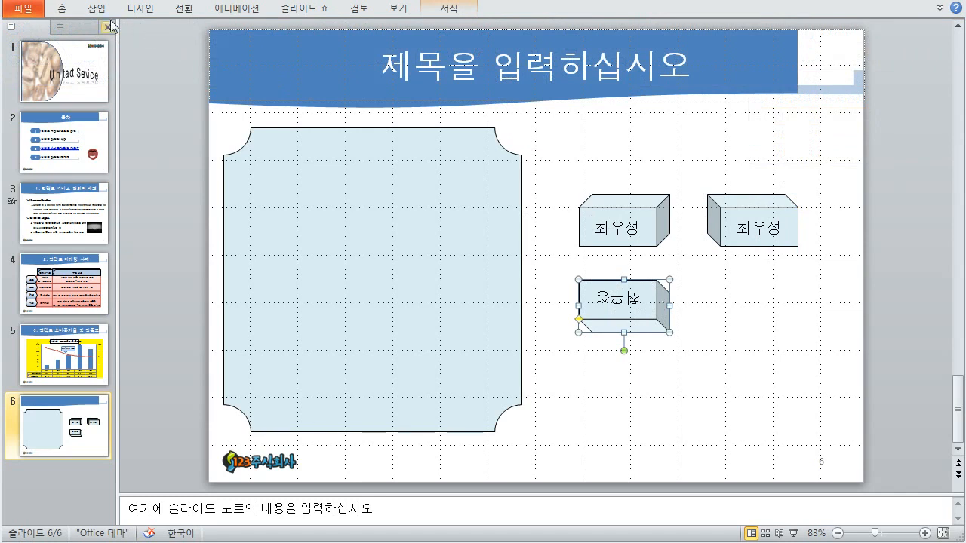
- Rotate the labelled top-left cube clockwise and move it to the lower right
click(614, 198)
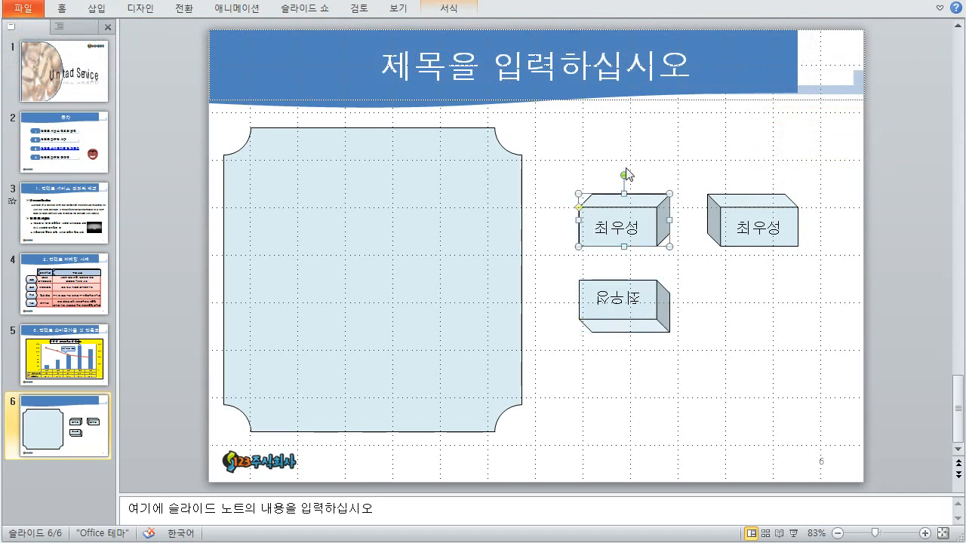
drag(626, 174, 646, 181)
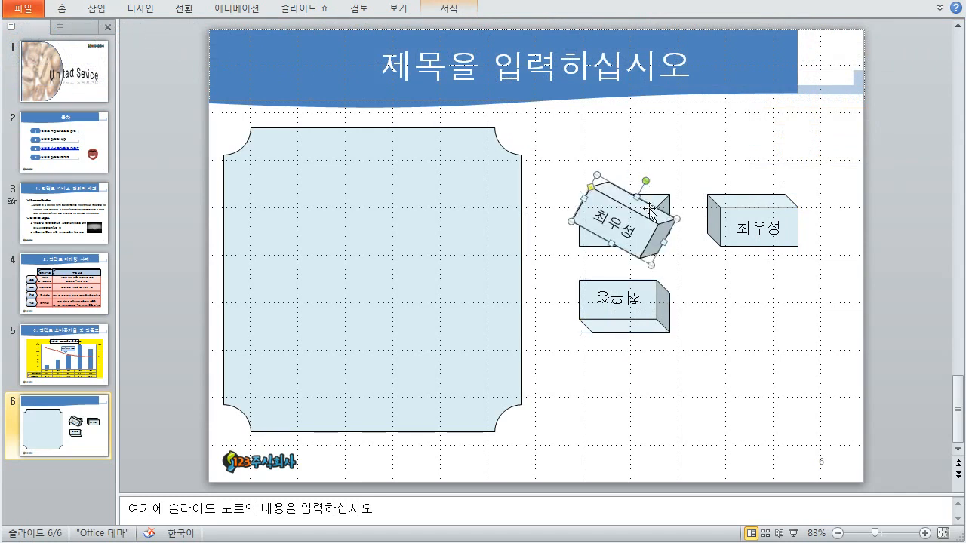
drag(653, 245, 774, 333)
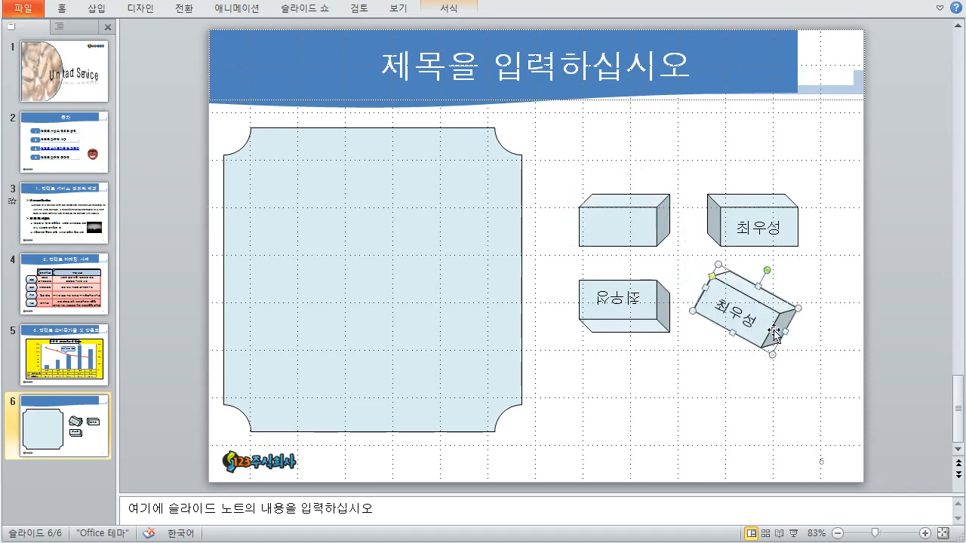
drag(638, 233, 619, 199)
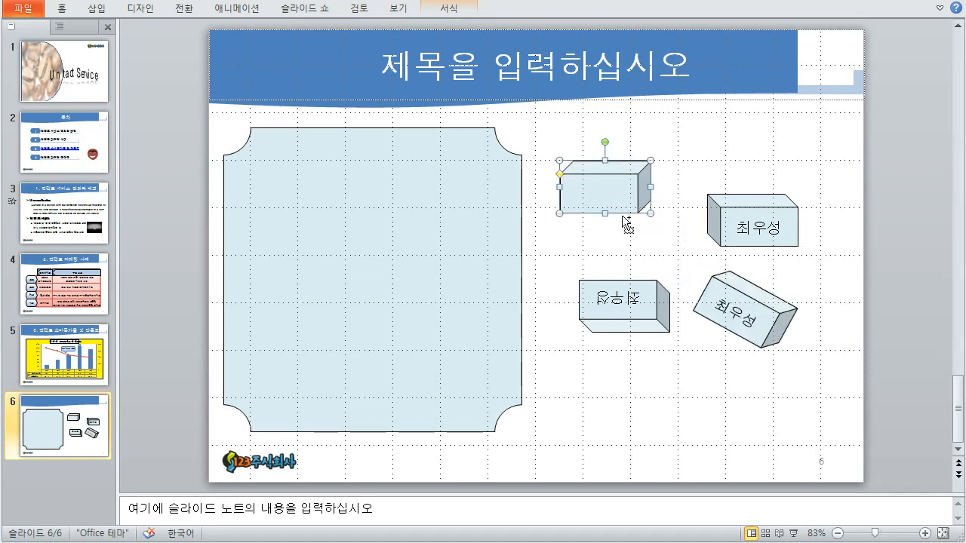
key(ctrl+z)
- Delete the upside-down label text from the flipped bottom cube
click(652, 325)
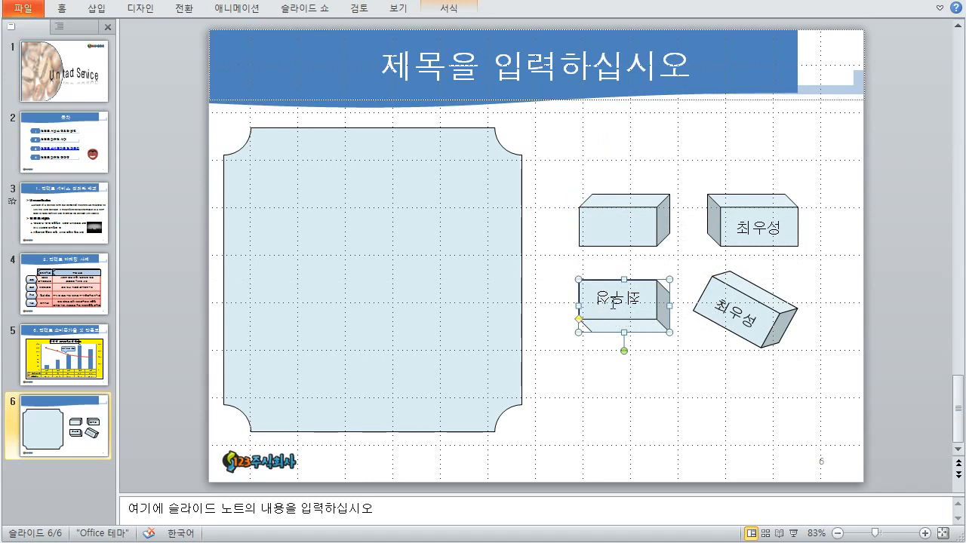
drag(641, 299, 572, 300)
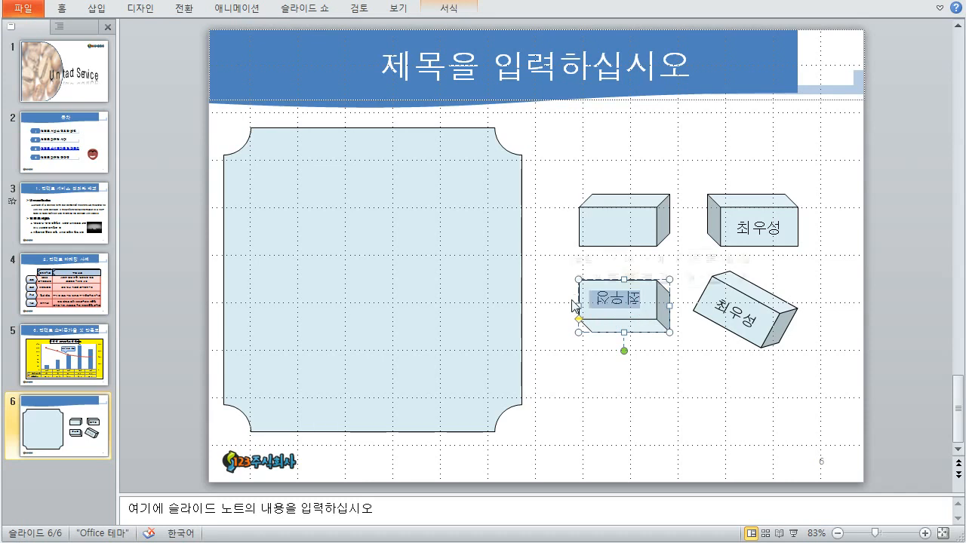
key(Delete)
click(608, 349)
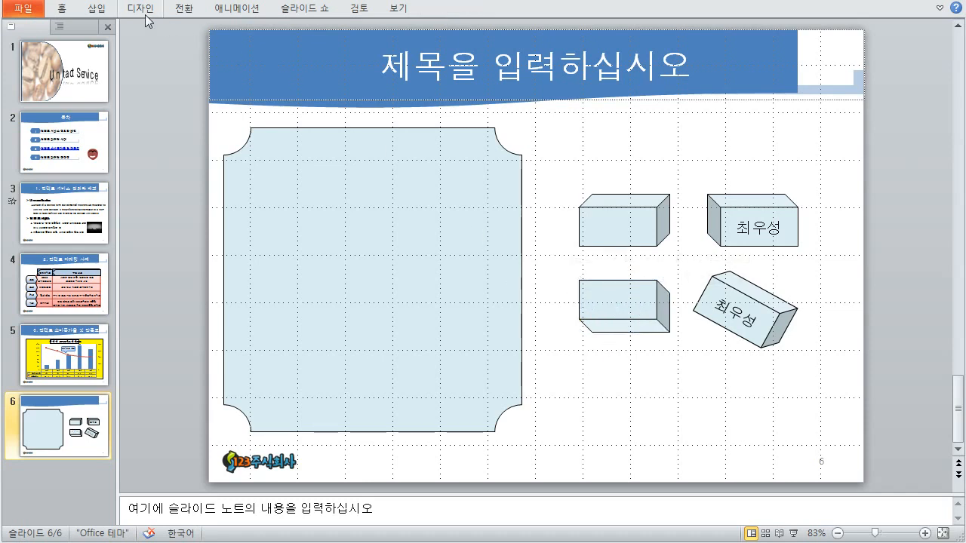
- Add a horizontal text box with the person's name below the lower-left cube
click(98, 9)
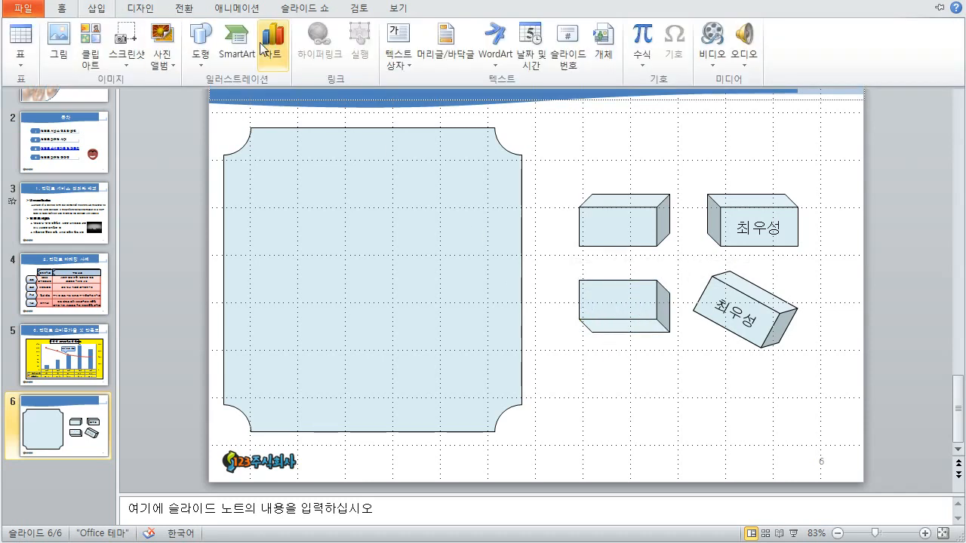
click(414, 62)
click(430, 92)
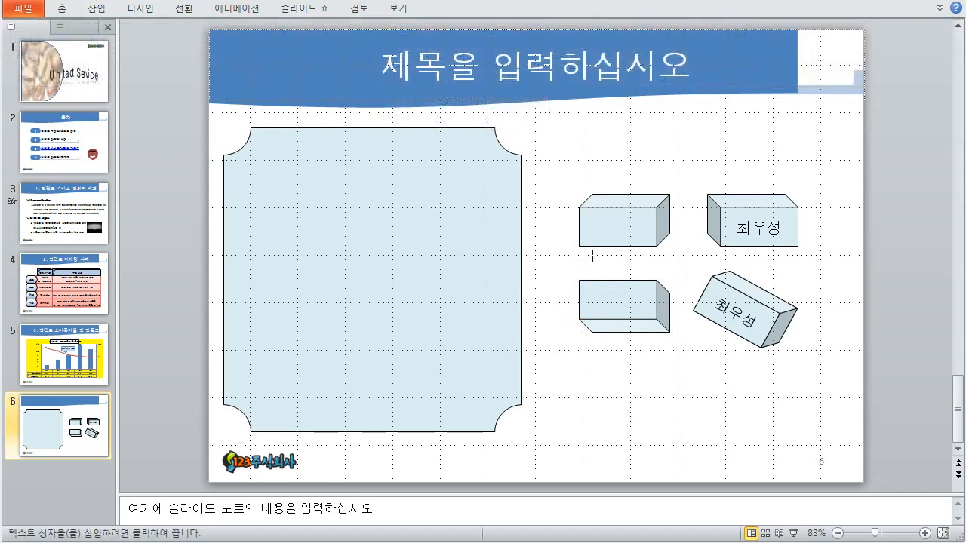
click(596, 367)
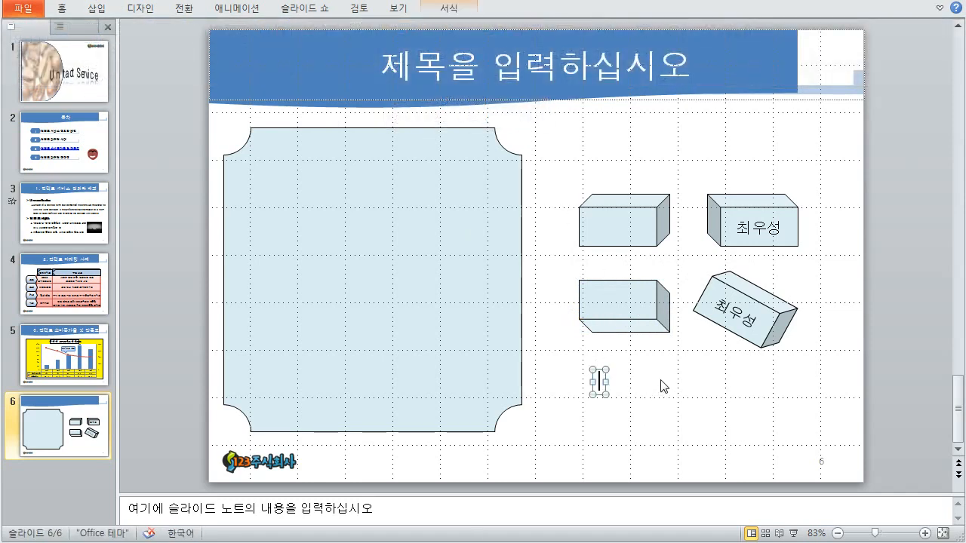
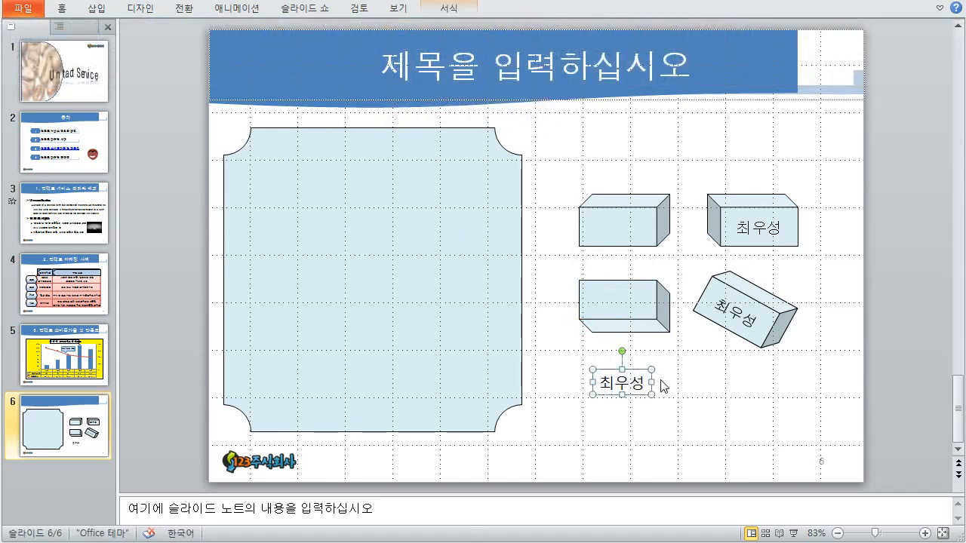
key(Escape)
key(Up)
key(Up)
key(Up)
key(Up)
key(Up)
key(Up)
key(Up)
key(Up)
key(Down)
key(Down)
key(Down)
key(Down)
key(Down)
key(Down)
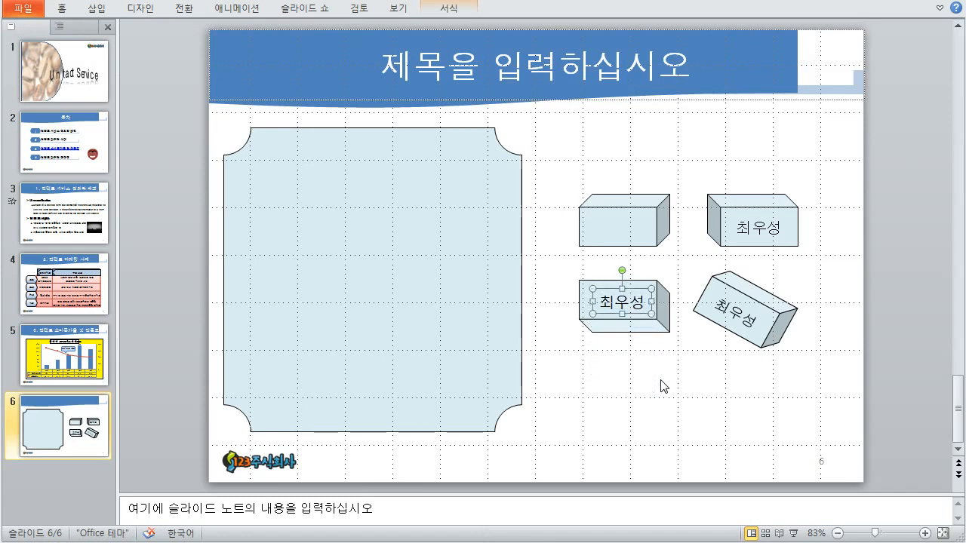
click(662, 388)
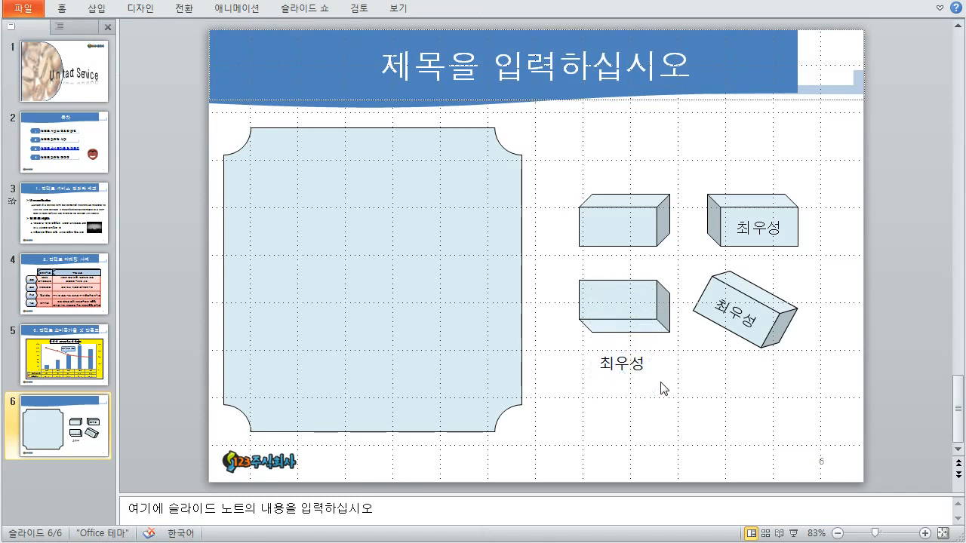
click(637, 371)
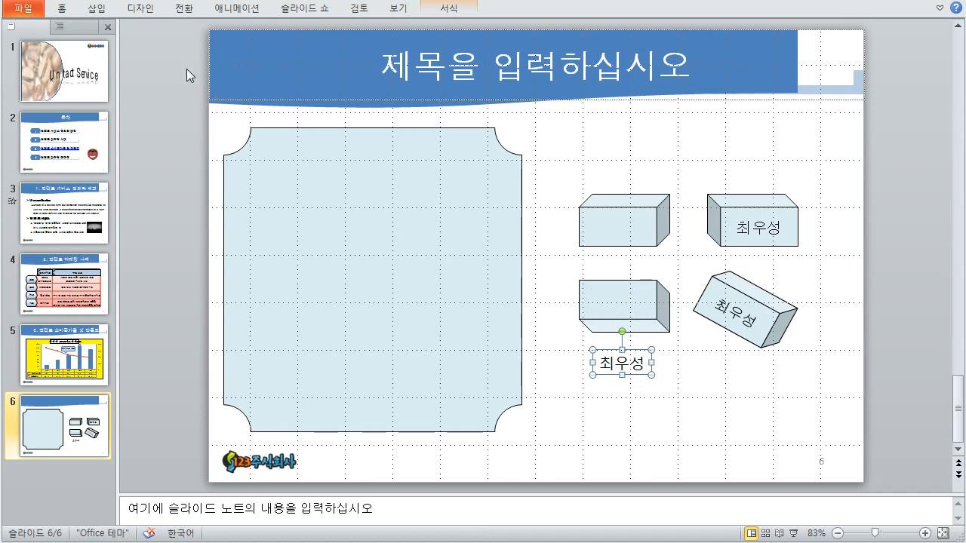
- Set the label's font to 굴림 and nudge it onto the cube's front face
click(64, 13)
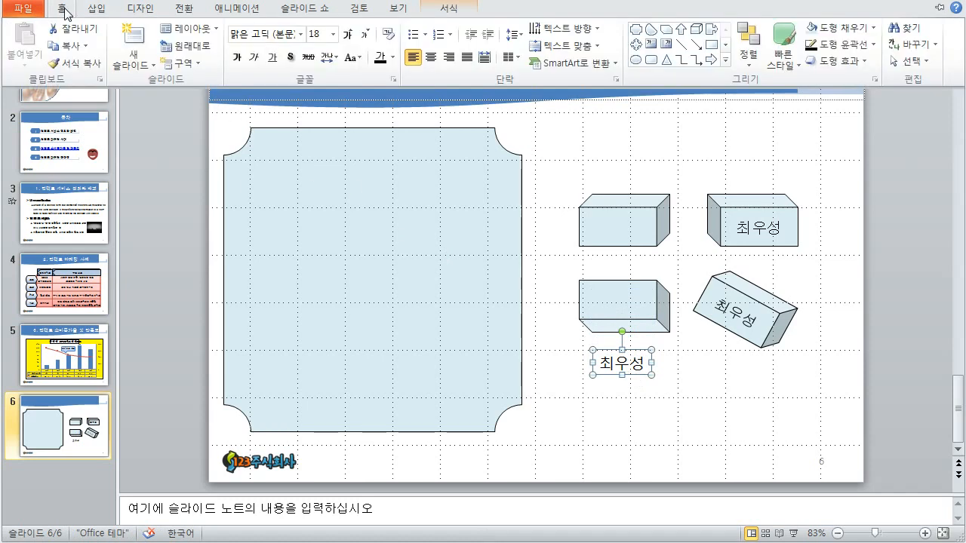
click(272, 36)
text(굴림)
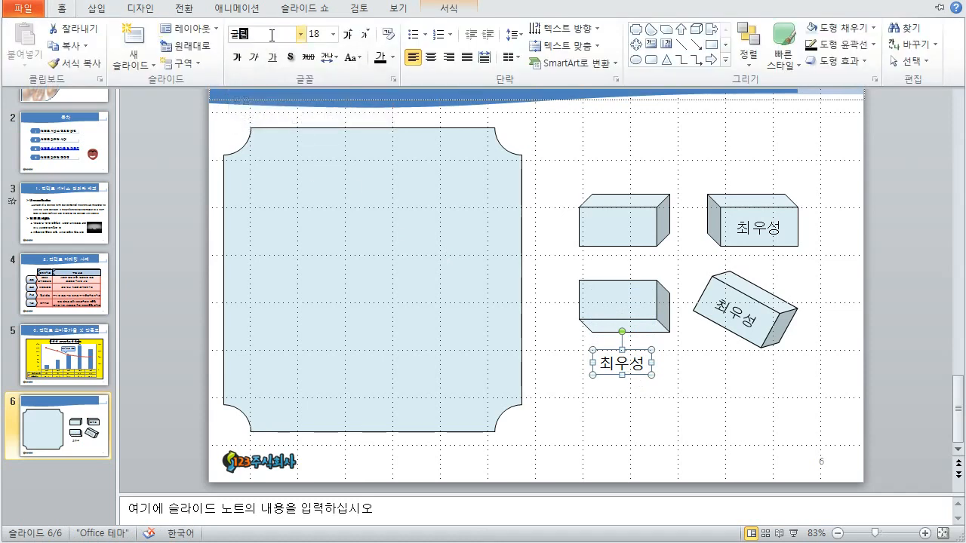
key(Return)
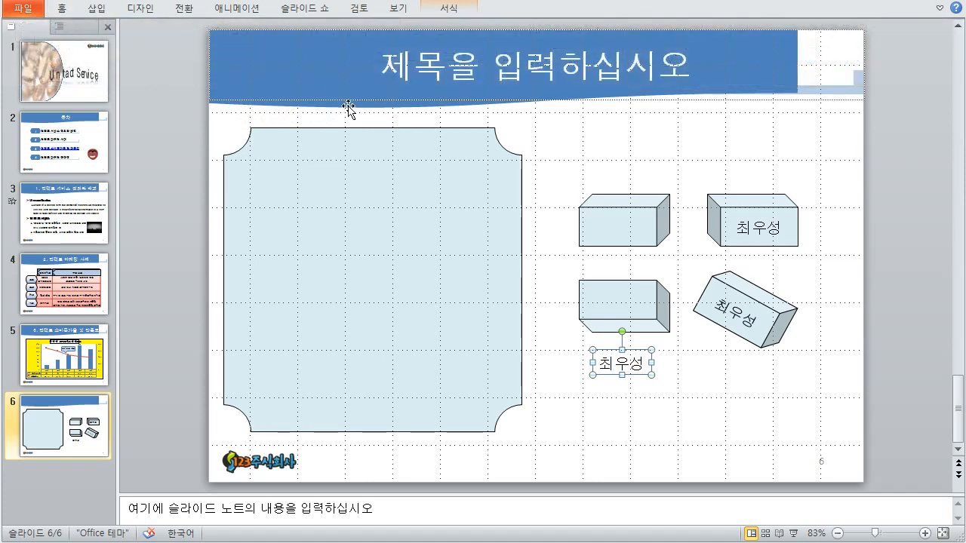
key(Up)
key(Up)
key(Up)
key(Up)
key(Up)
key(Up)
key(Up)
key(Up)
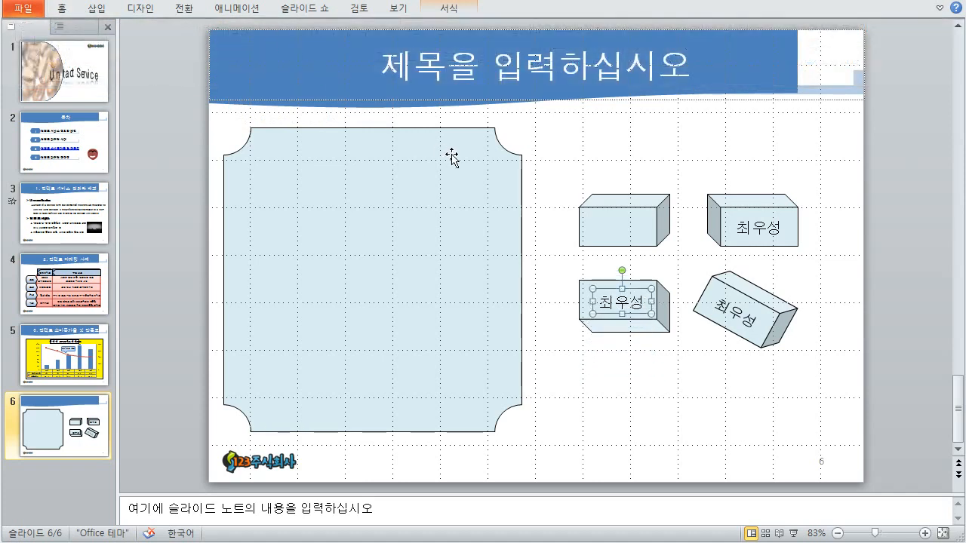
key(Left)
key(Left)
key(Left)
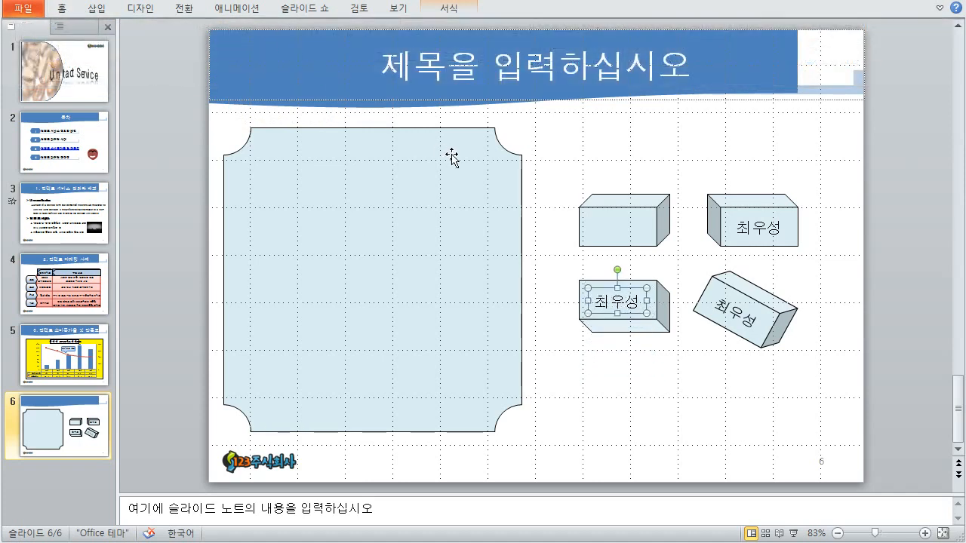
key(Left)
- Delete the name text from the rotated cube
click(585, 347)
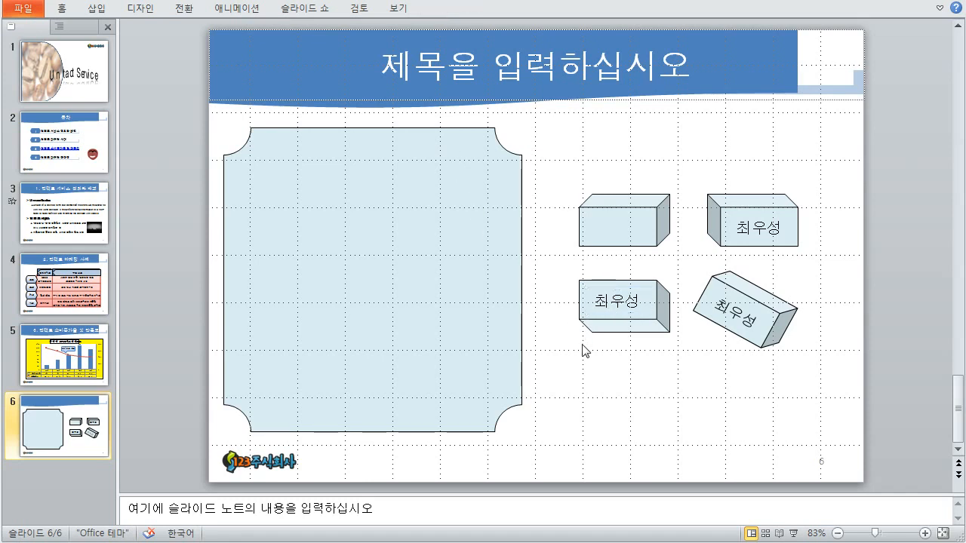
click(627, 318)
click(730, 324)
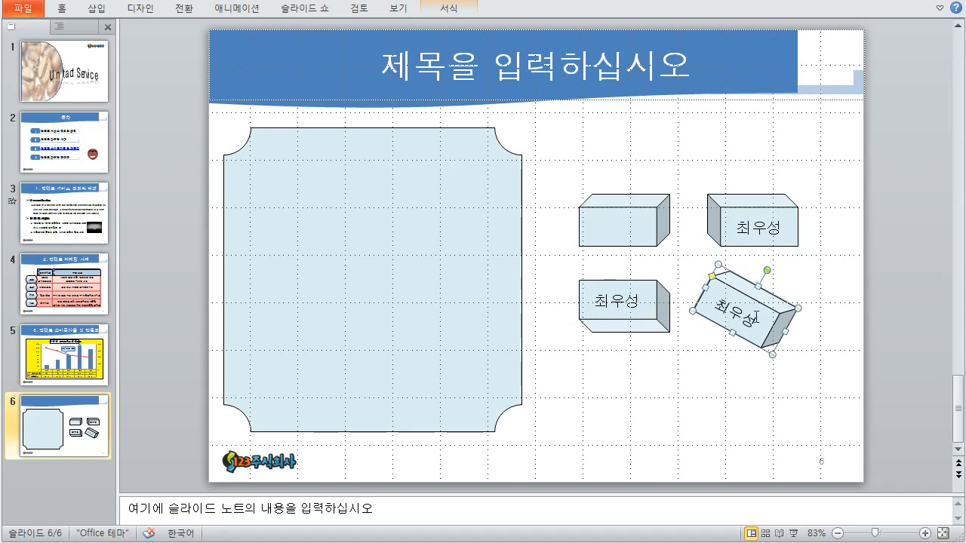
drag(756, 317, 703, 310)
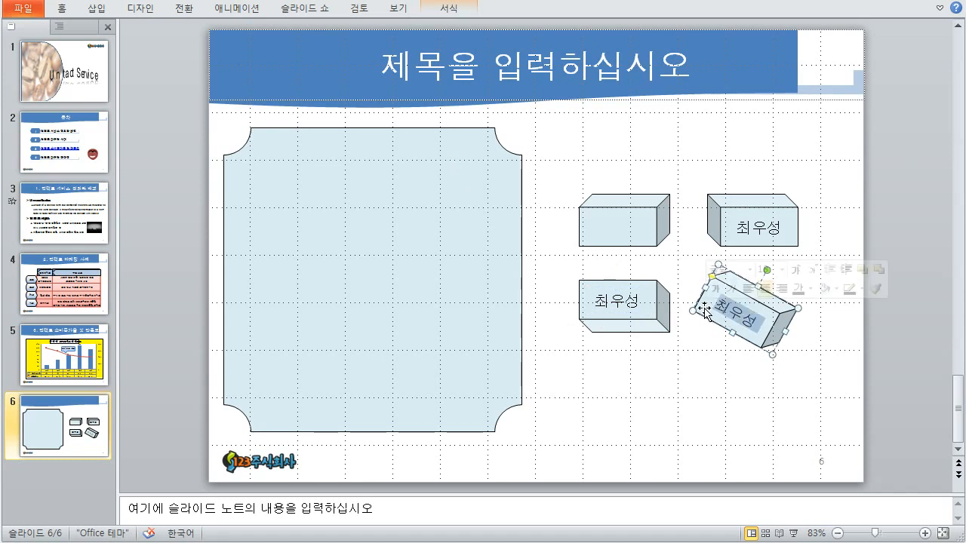
key(Delete)
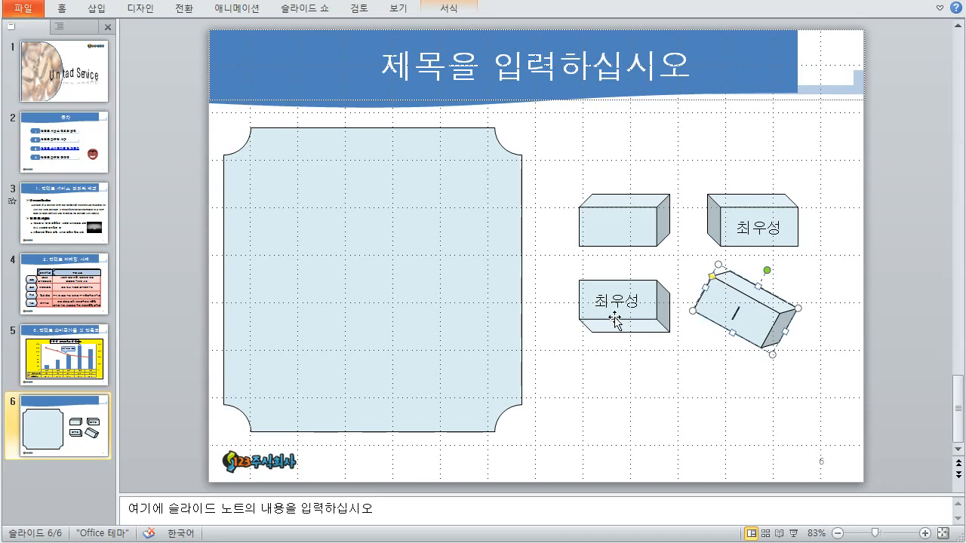
- Box-select all four 3D cubes and delete them
click(679, 385)
drag(563, 169, 816, 373)
click(712, 371)
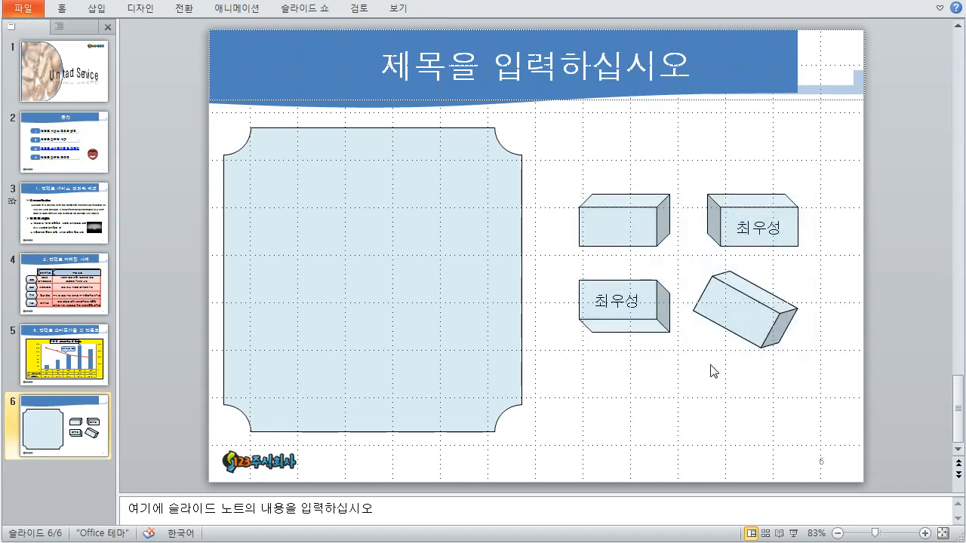
drag(566, 160, 813, 369)
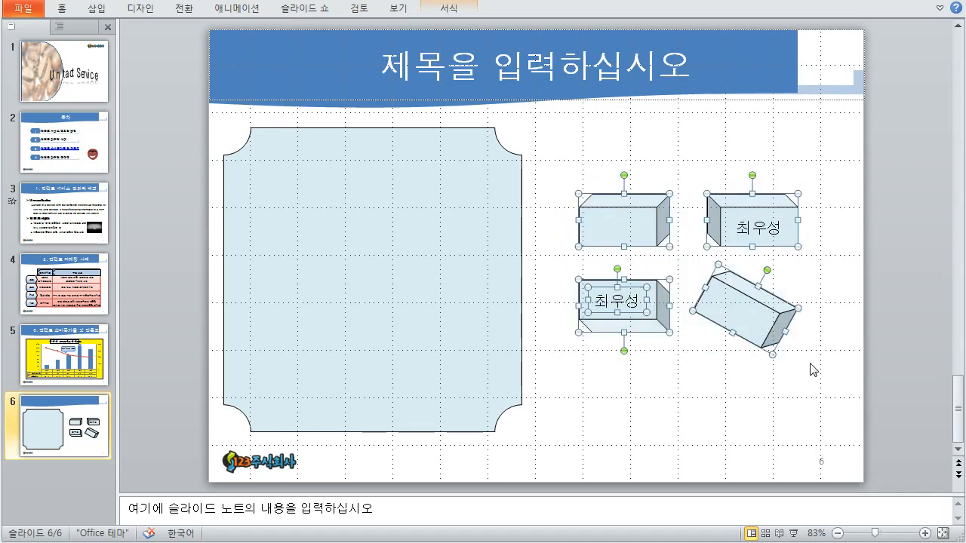
key(Delete)
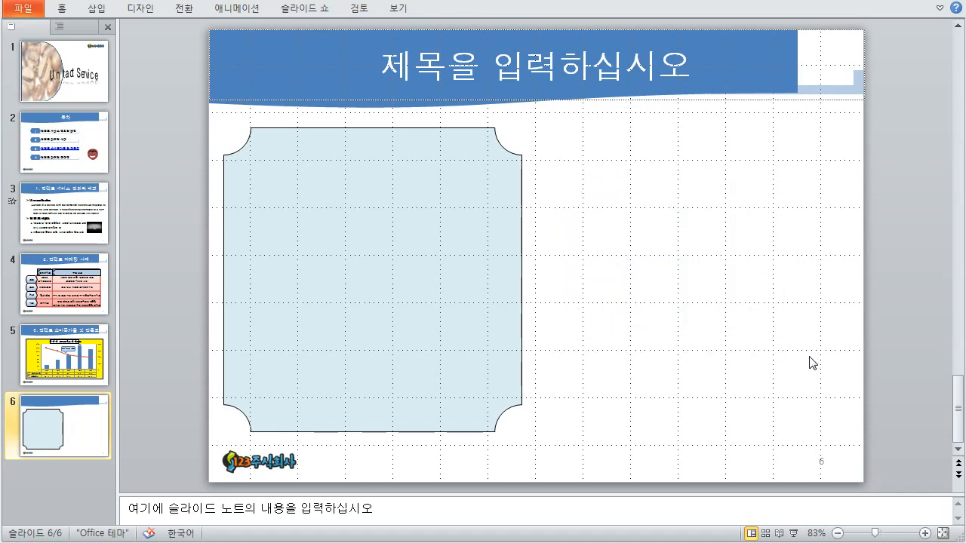
click(494, 287)
- Delete the plaque to empty slide 6, then bring the Notepad tips window forward
key(Delete)
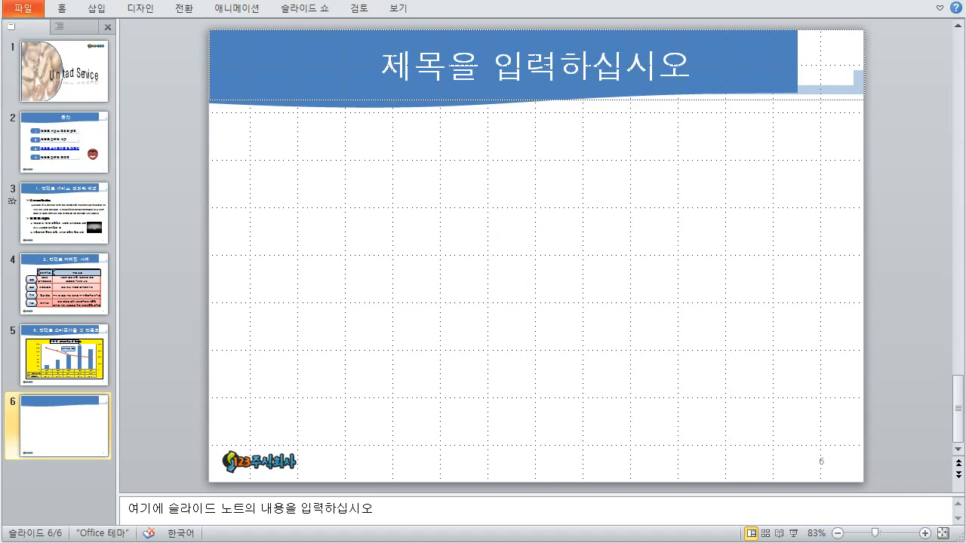
key(alt+Tab)
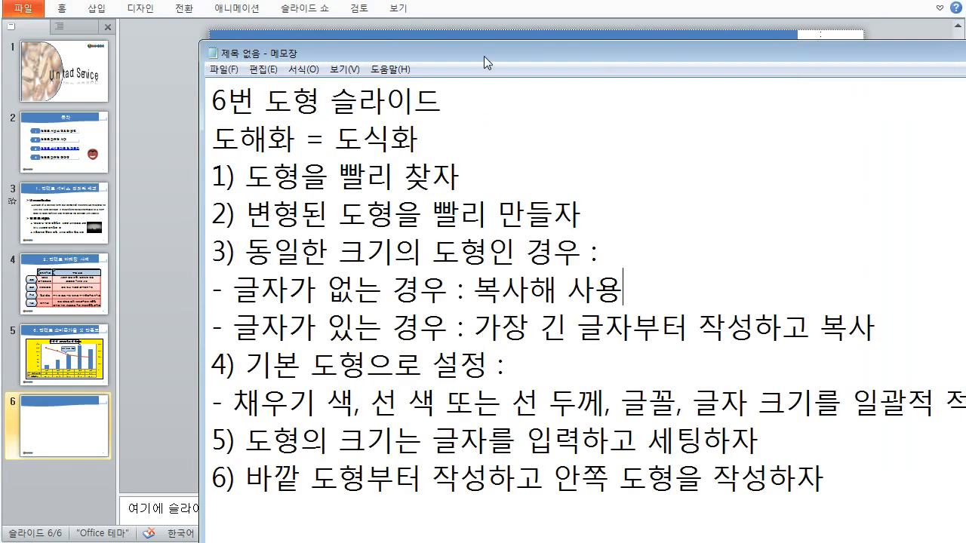
- Reposition Notepad and add tip '7) 도형을 회전하거나 상하 대칭을 하게되면 글자도 회전하고'
drag(484, 56, 424, 7)
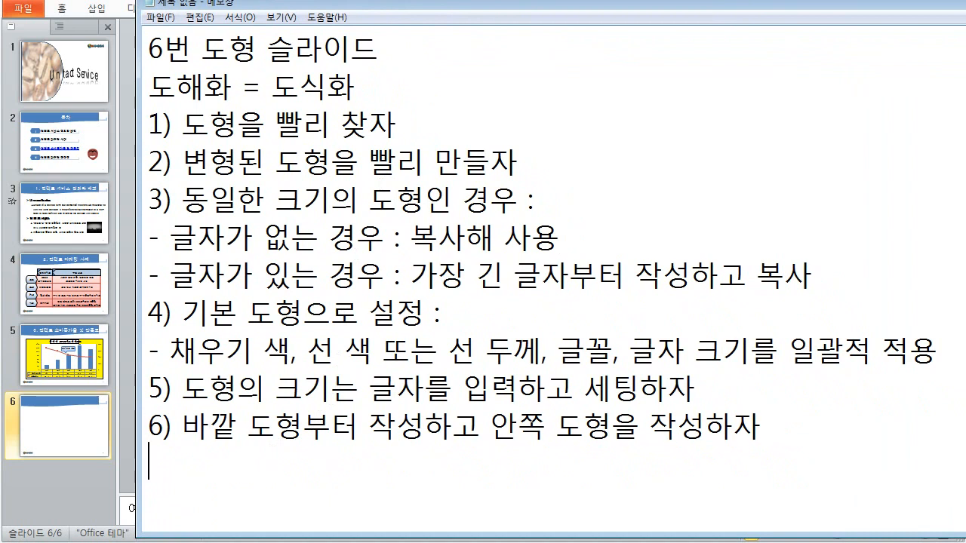
text(7)
text())
text(동)
text(회)
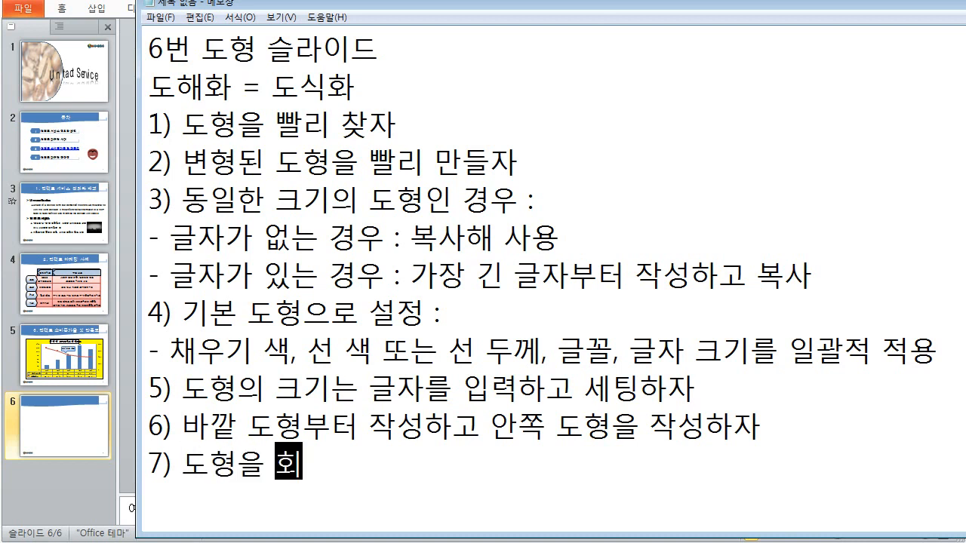
text(전하거나 상하 대칭)
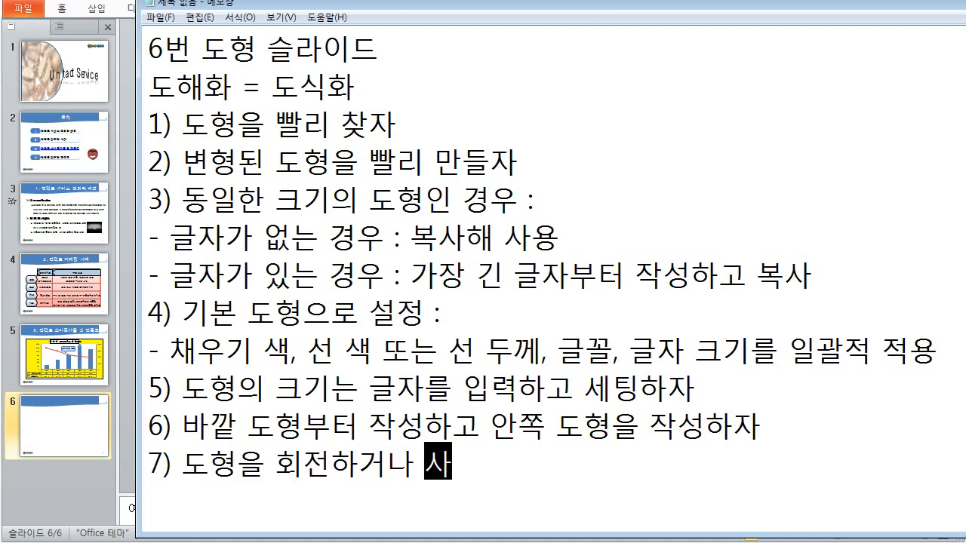
text(을 하게되며)
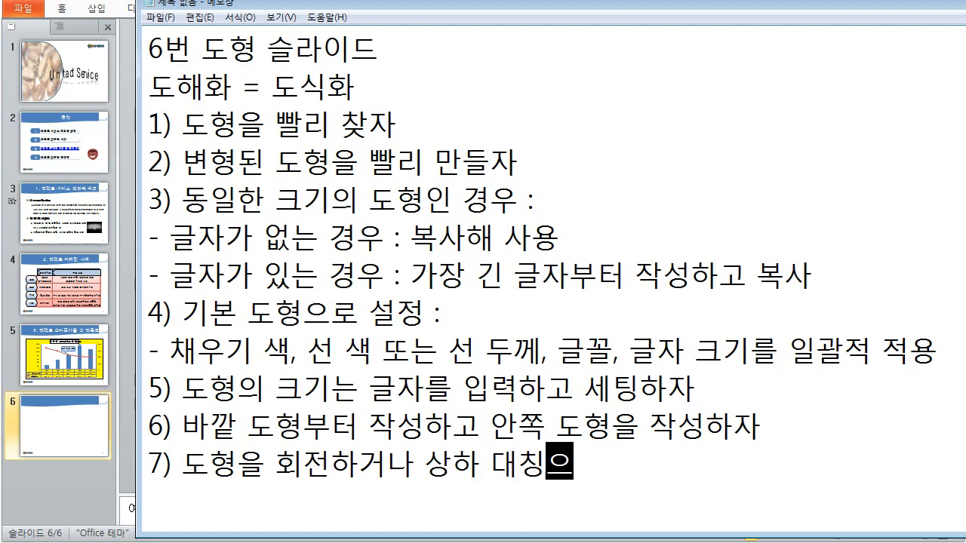
text(면 글자도 )
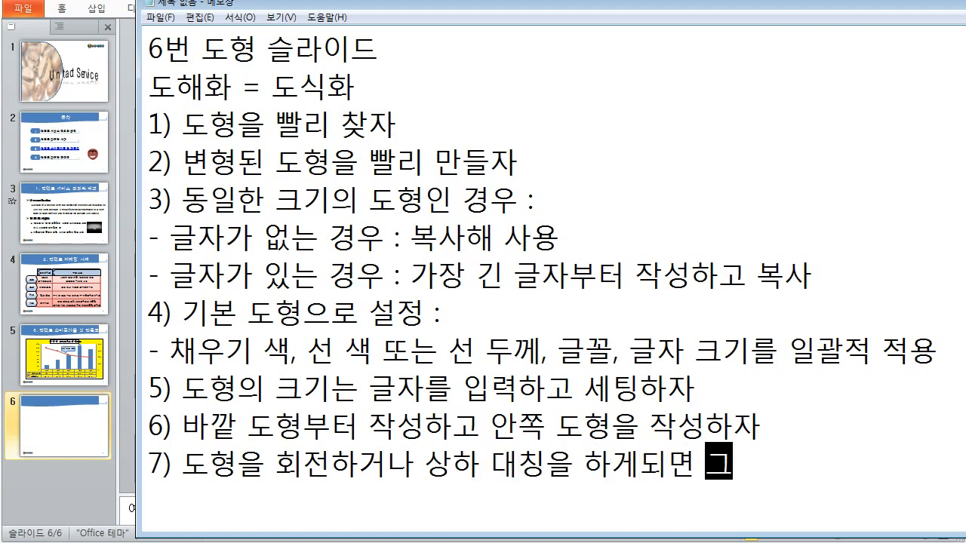
text(회저)
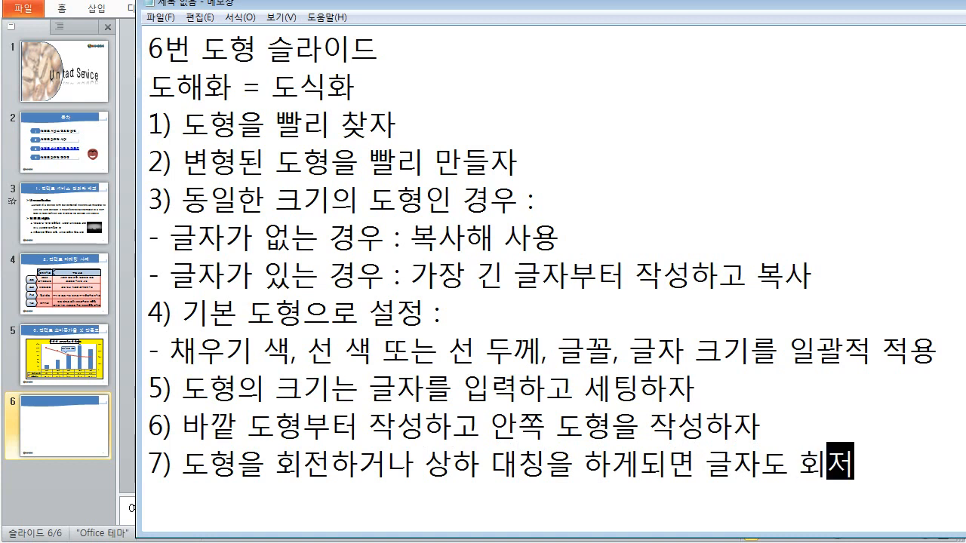
text(하고)
key(Return)
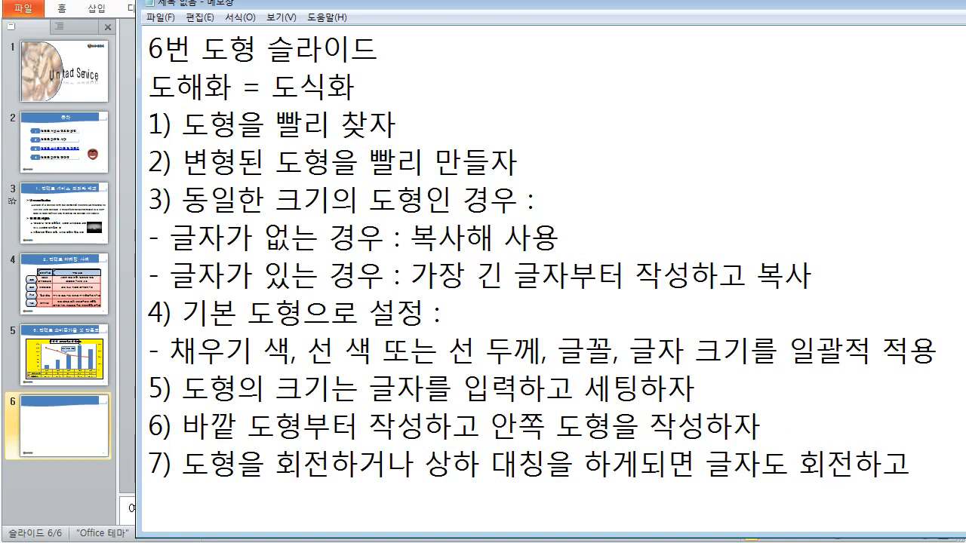